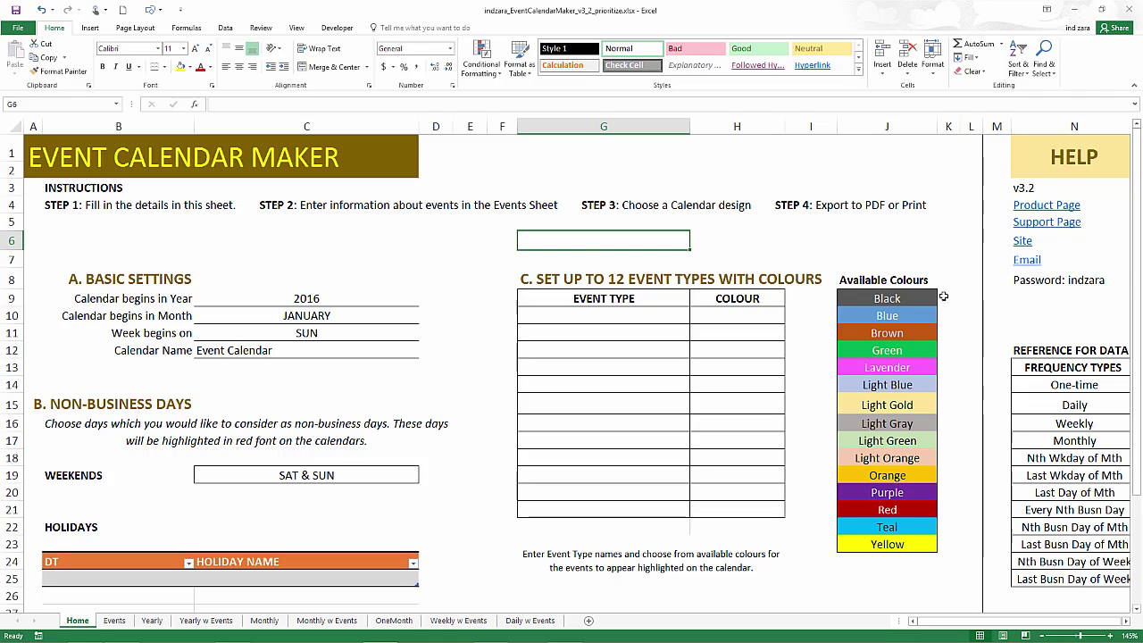
Step: Add the Internal event type in G10 with the colour Brown
click(669, 319)
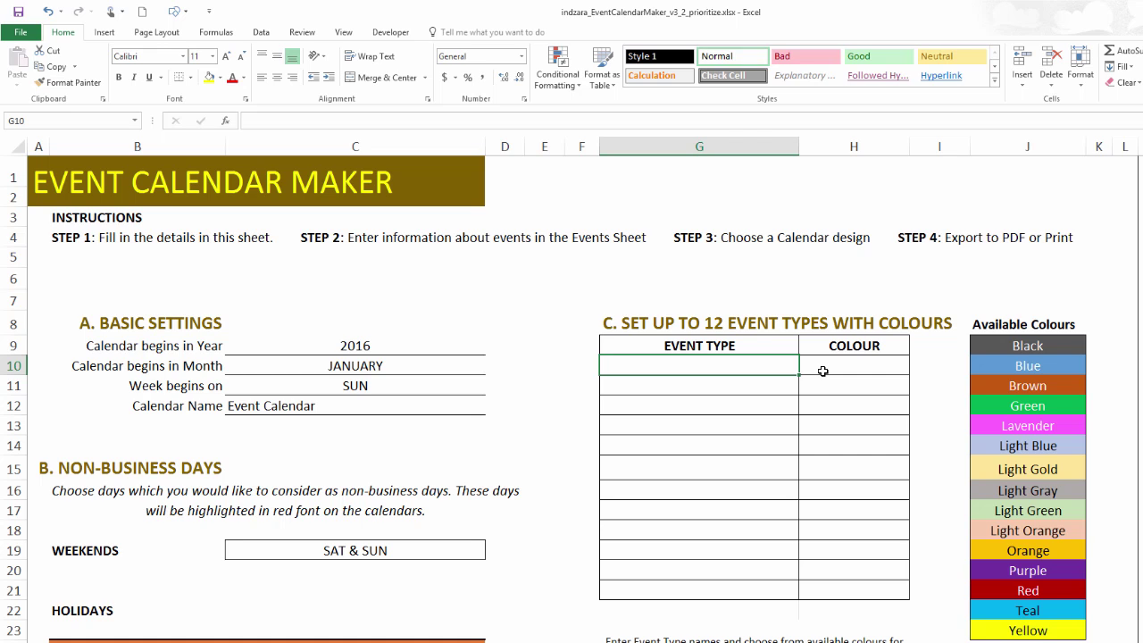
text(Internal)
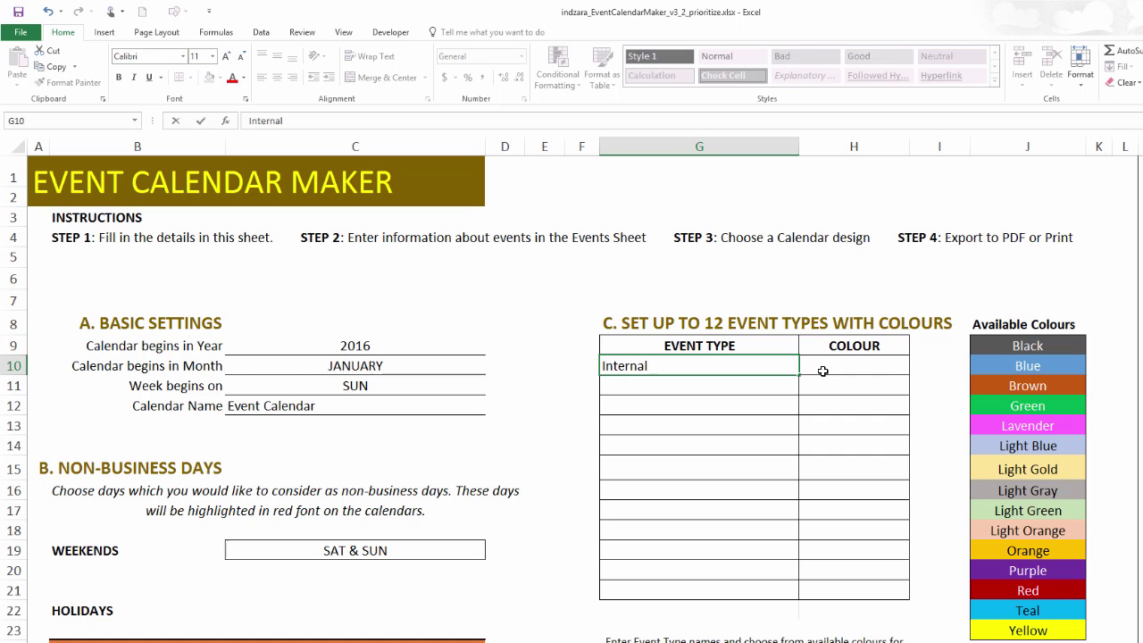
key(Tab)
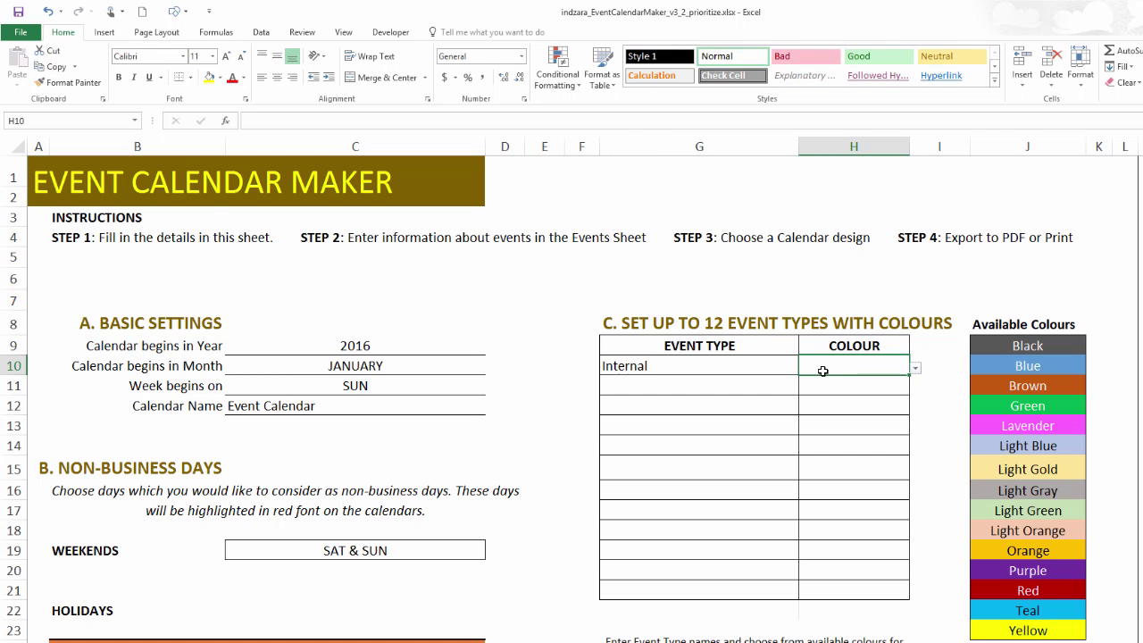
click(916, 370)
click(888, 403)
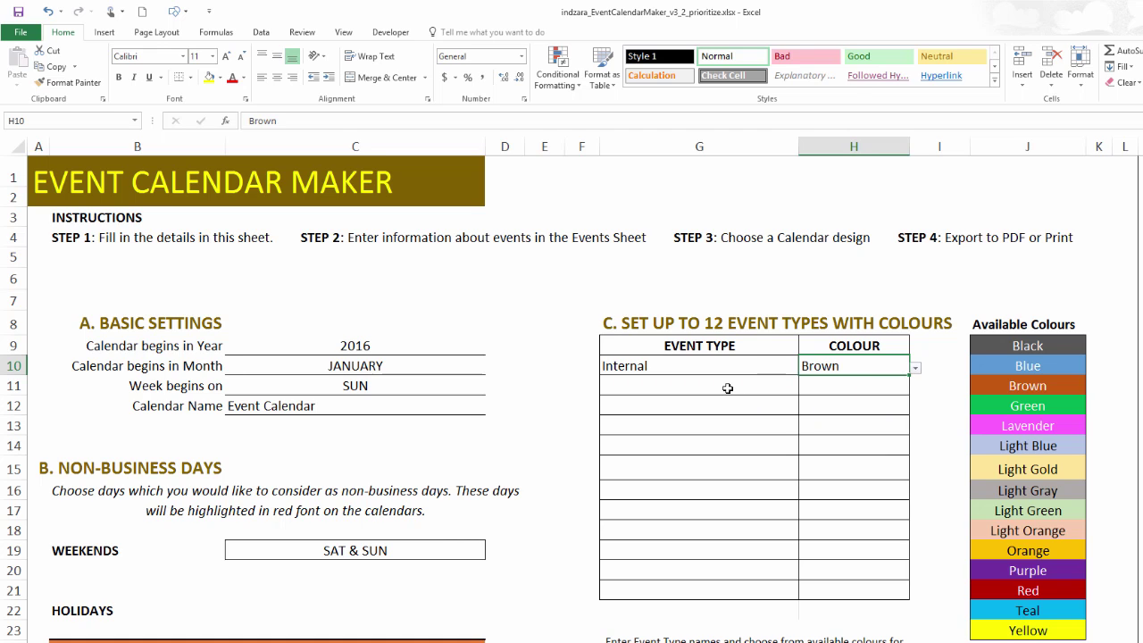
Step: Add the Client facing event type in G11 with the colour Purple
click(728, 389)
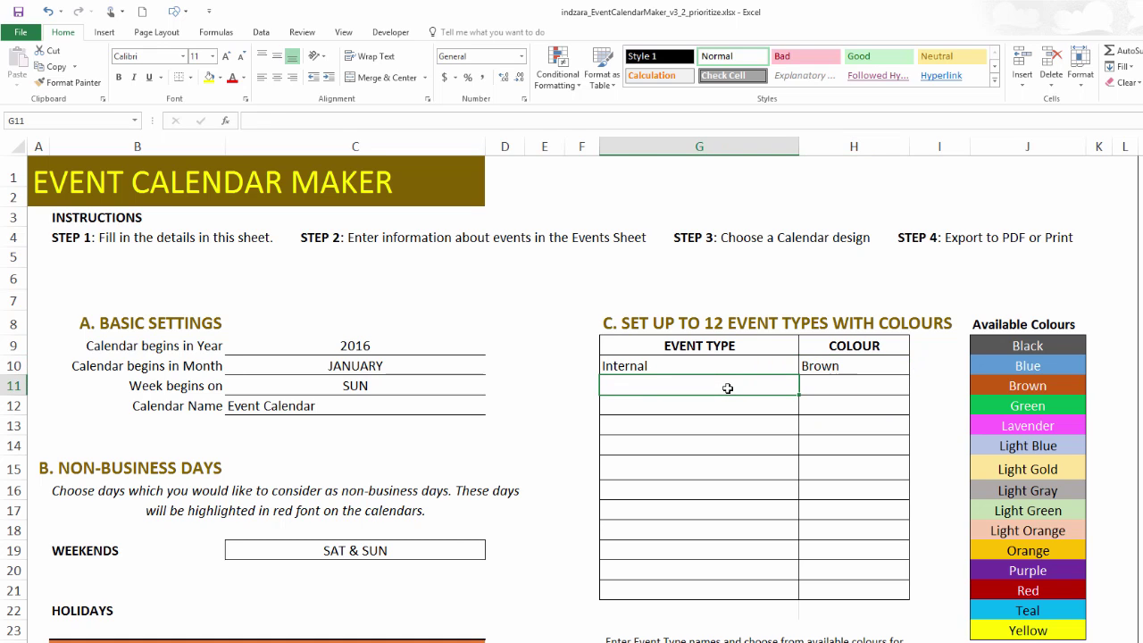
text(Client facing)
key(Tab)
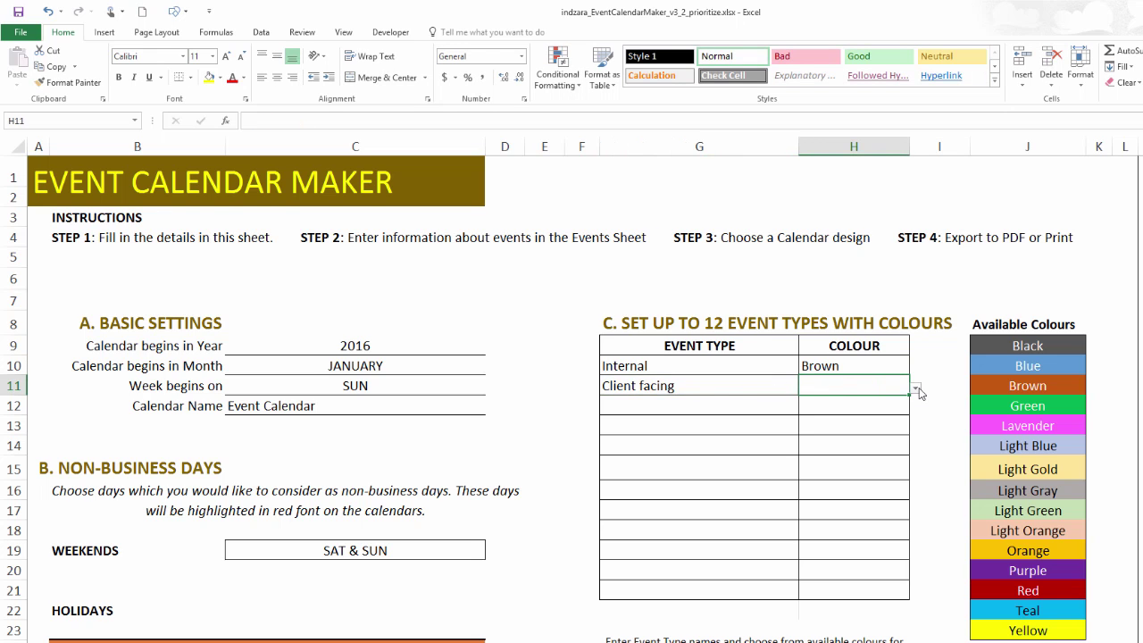
click(915, 387)
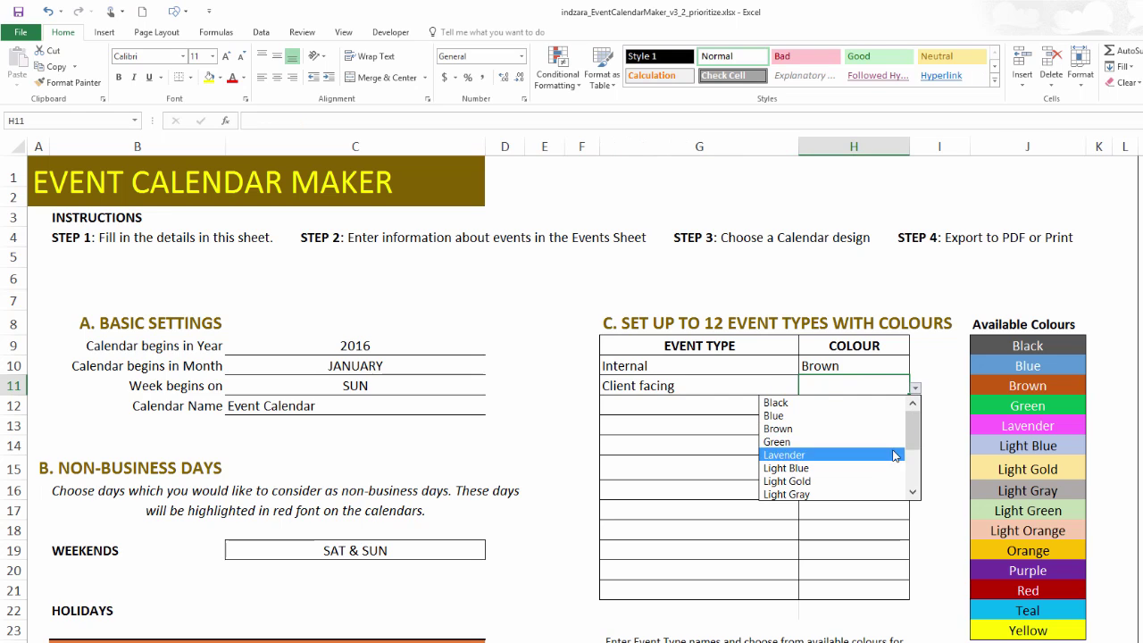
click(913, 469)
click(834, 455)
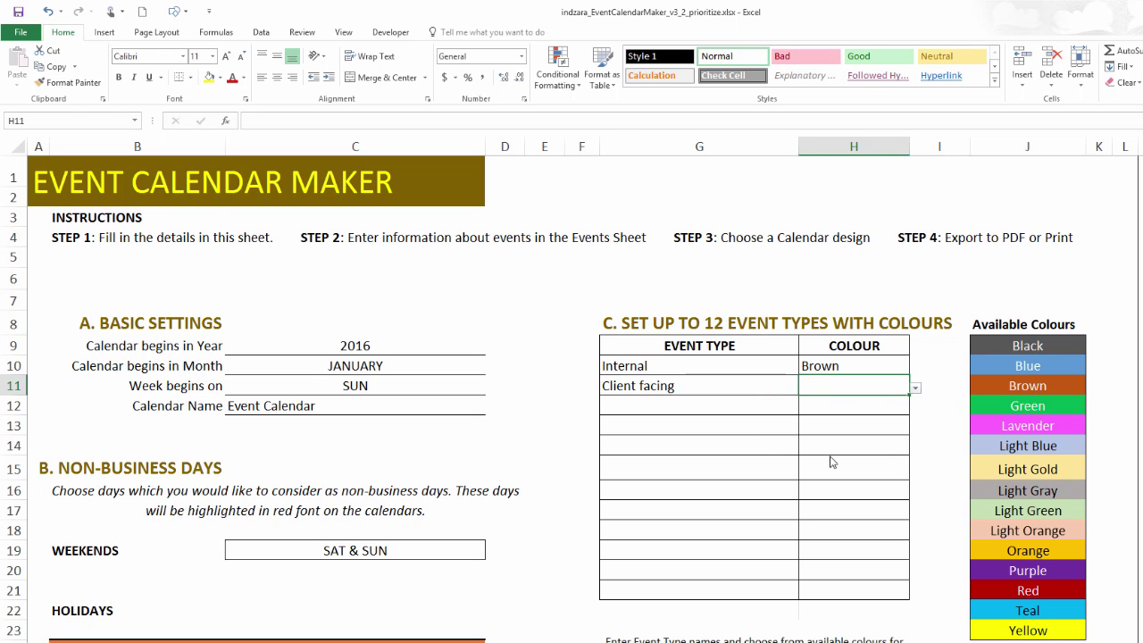
Step: Add the Conference event type in G12 with the colour Teal
click(739, 409)
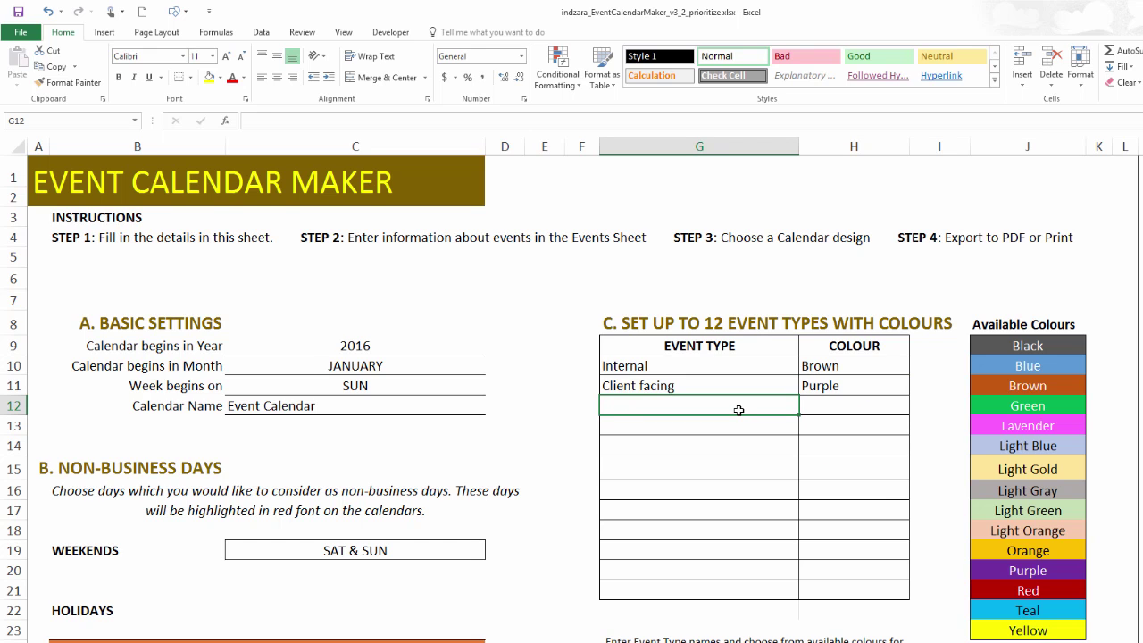
text(Conference)
key(Tab)
click(916, 407)
drag(913, 439, 912, 487)
click(786, 501)
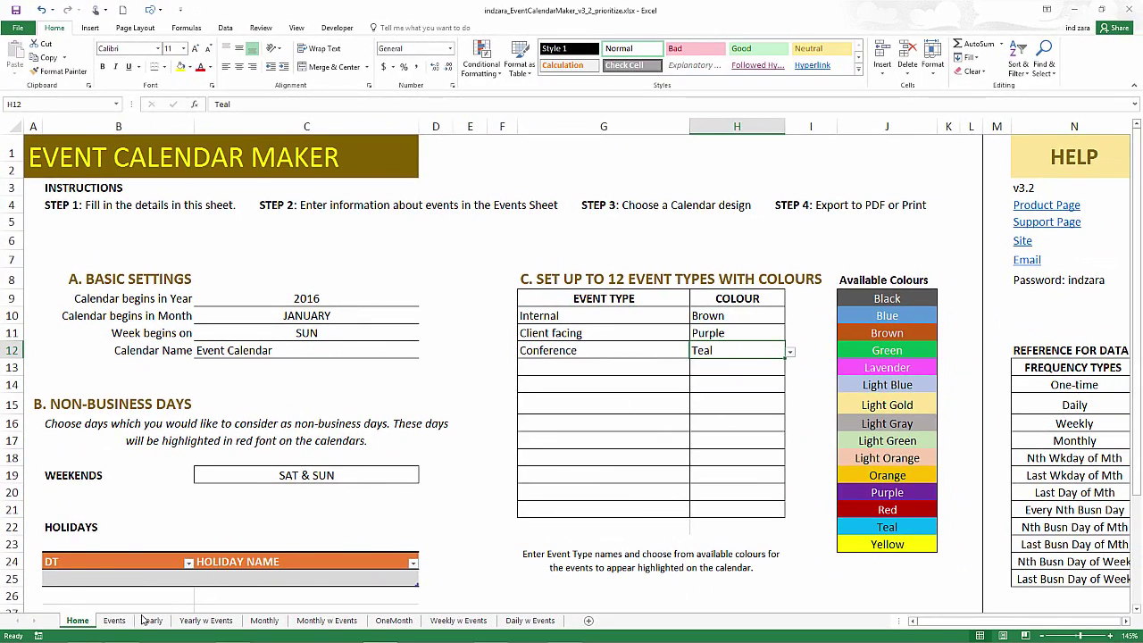
Step: On the Events sheet, enter Team Meeting as an Internal event from 1/1/2016 to 5/4/2016
click(114, 621)
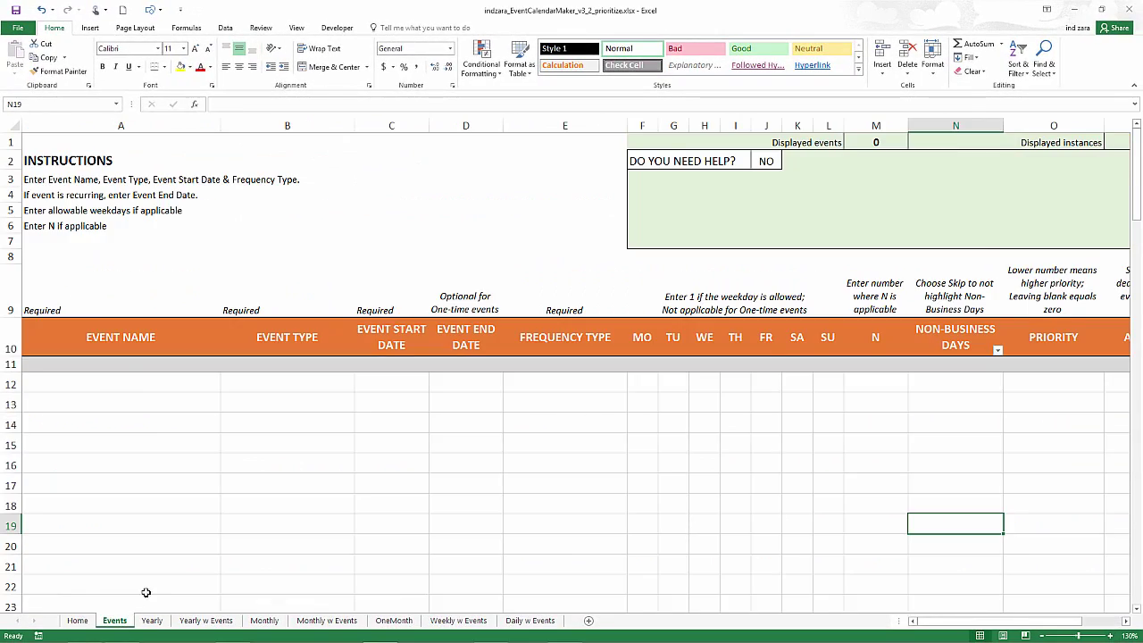
click(131, 367)
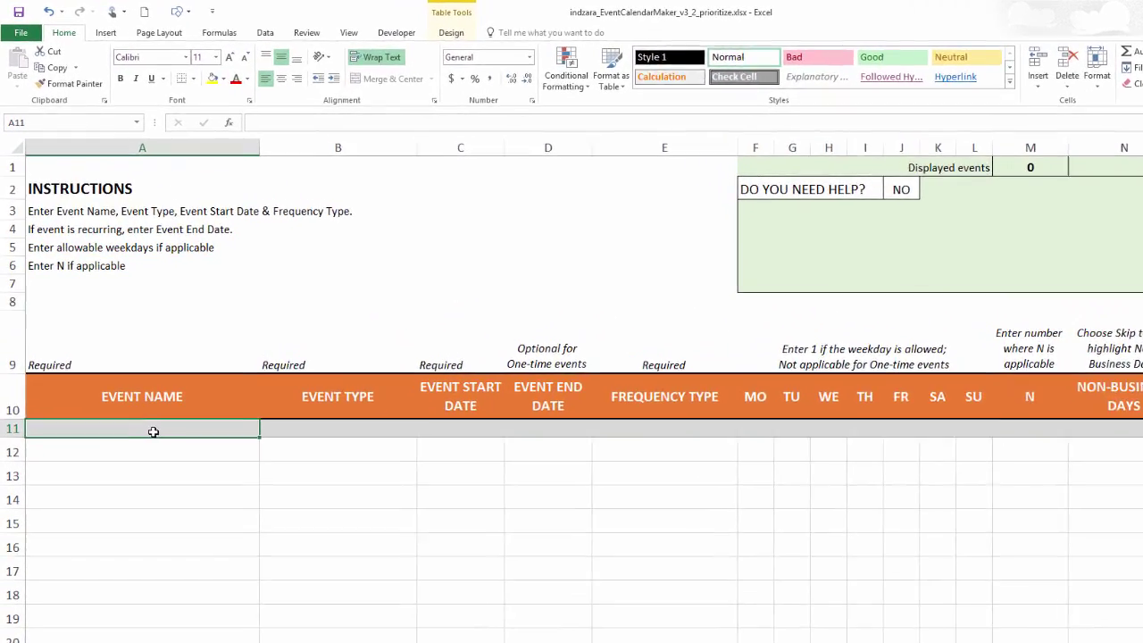
text(Team )
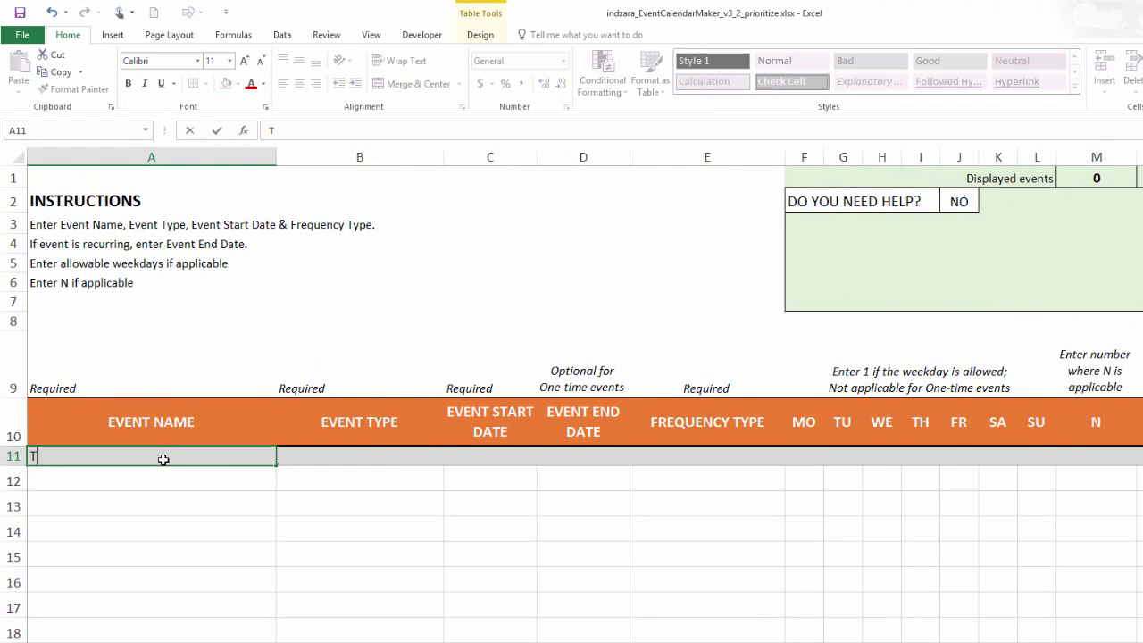
text(Meeting)
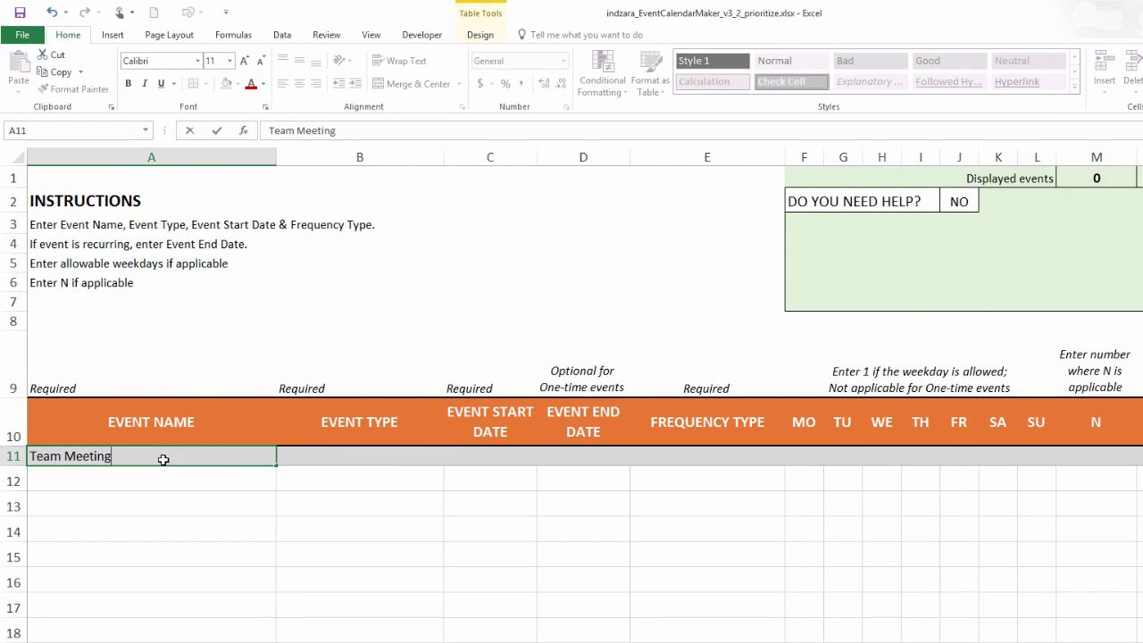
key(Tab)
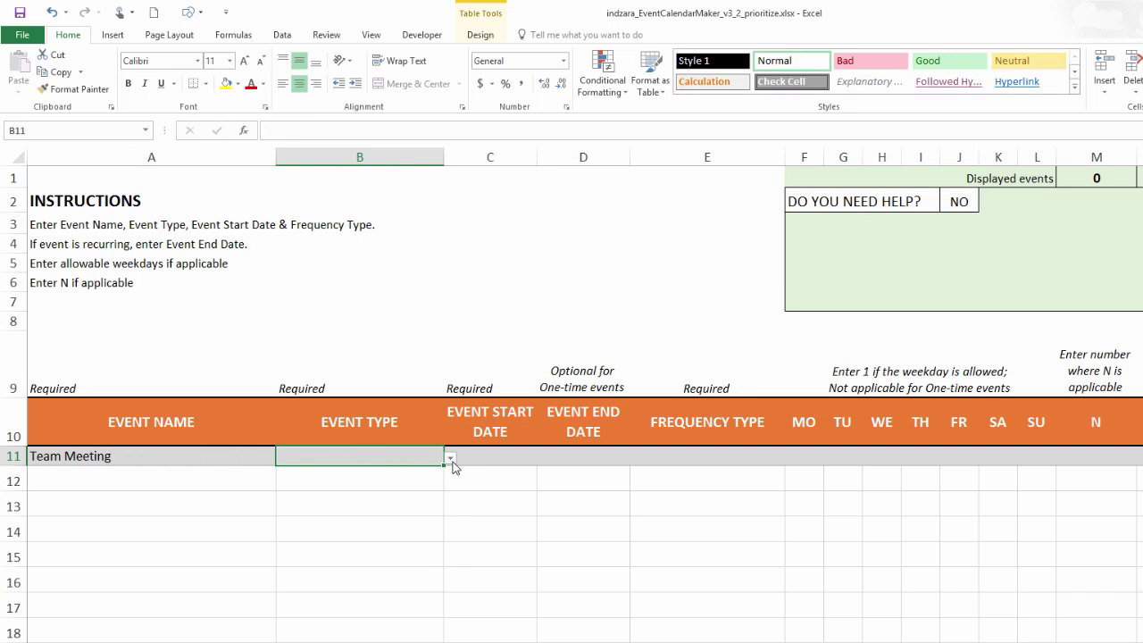
click(451, 460)
click(395, 473)
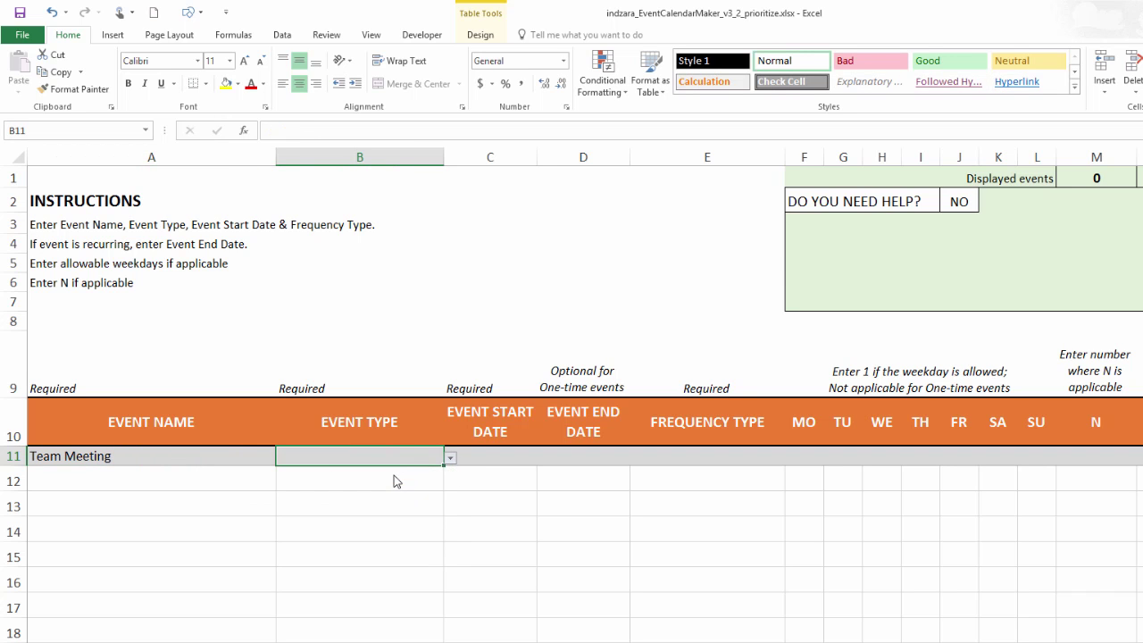
click(454, 459)
click(462, 457)
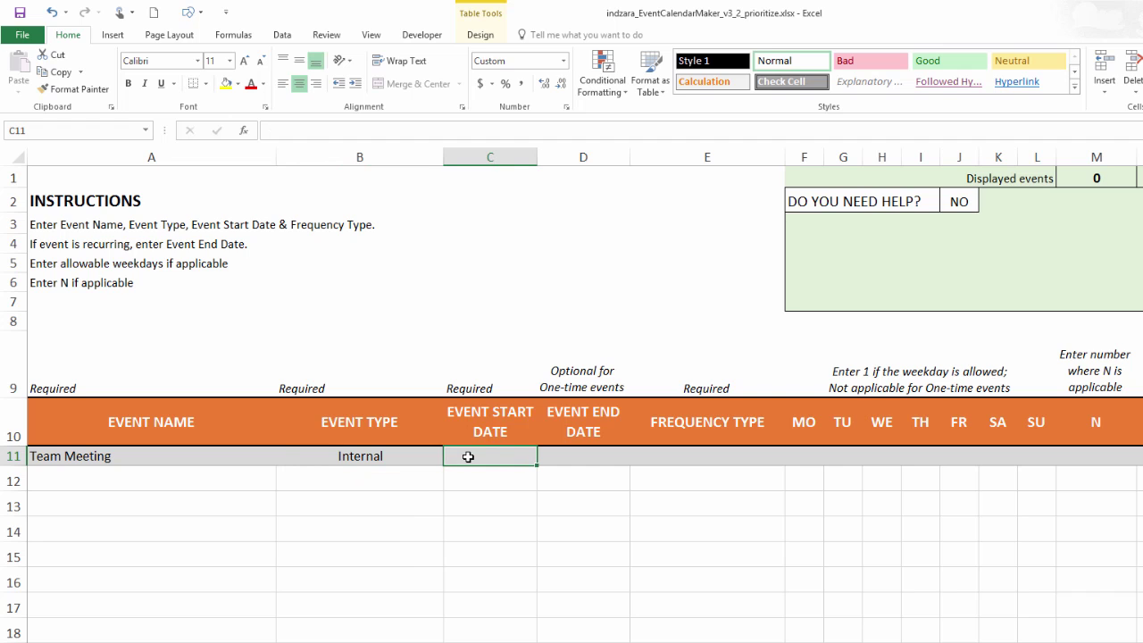
text(1/1/201)
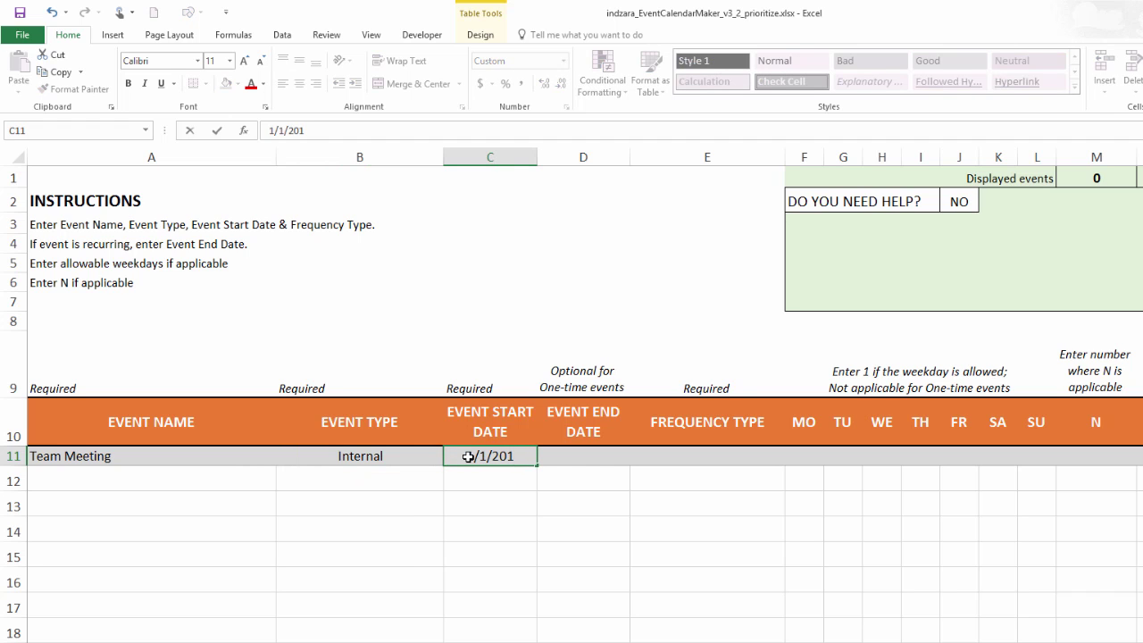
text(6)
key(Tab)
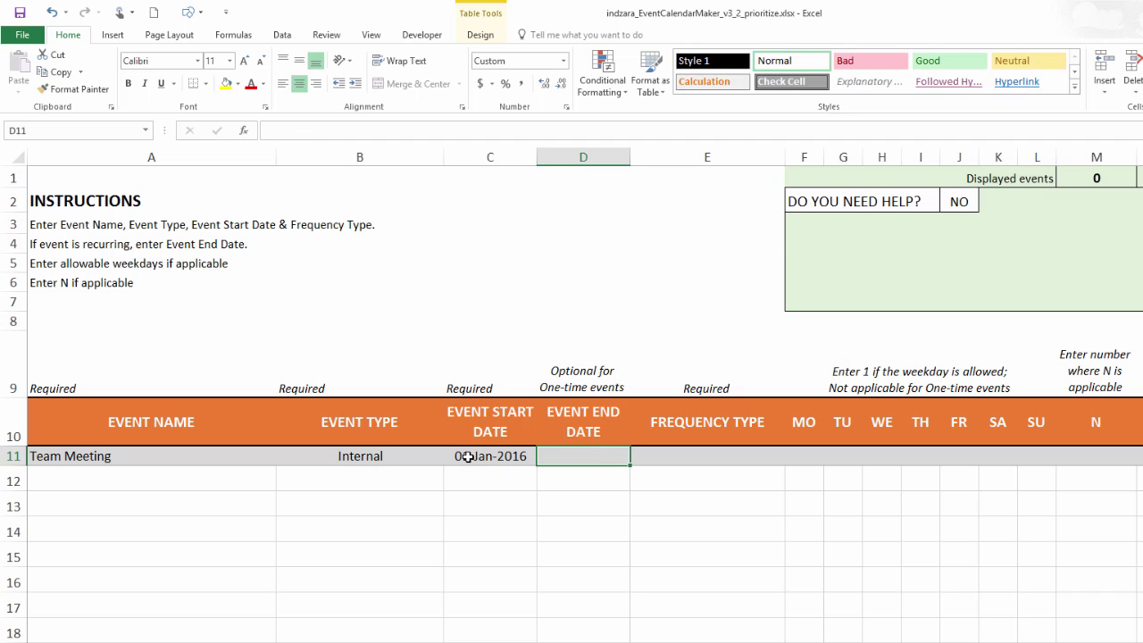
text(5/4/2016)
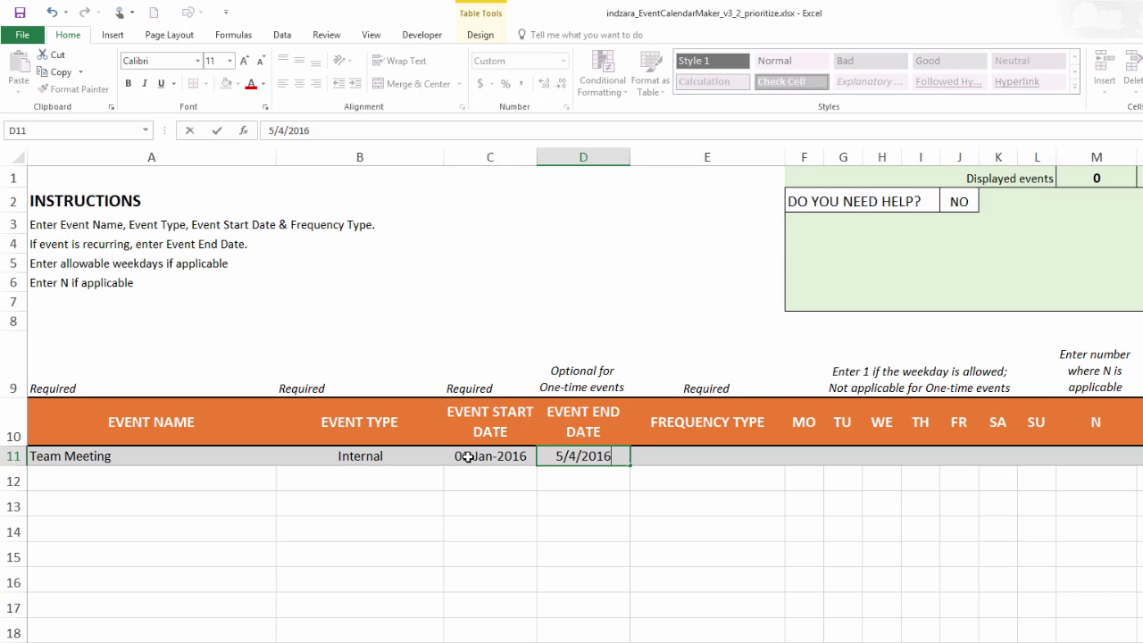
key(Tab)
Step: Make Team Meeting recur Weekly, with 1 under Monday
click(790, 459)
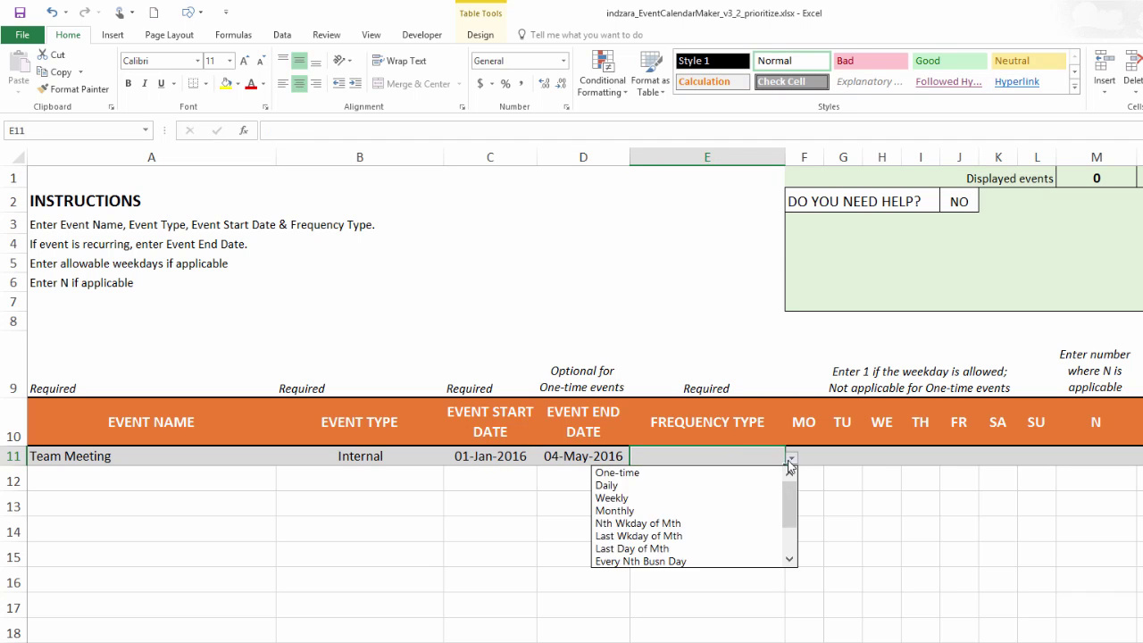
click(766, 497)
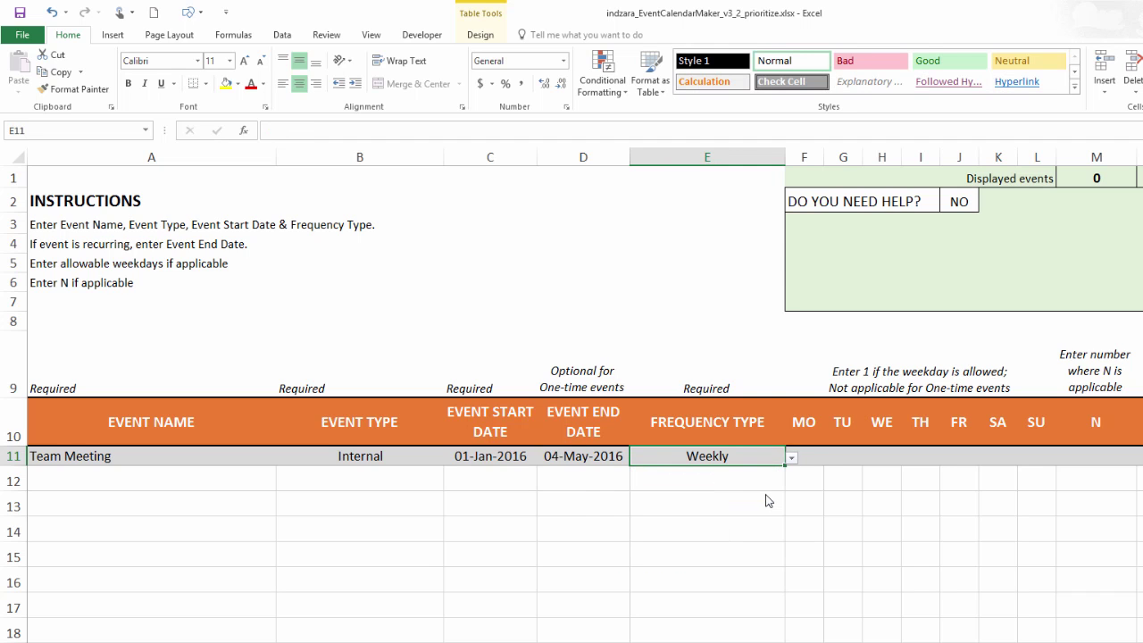
click(803, 460)
text(1)
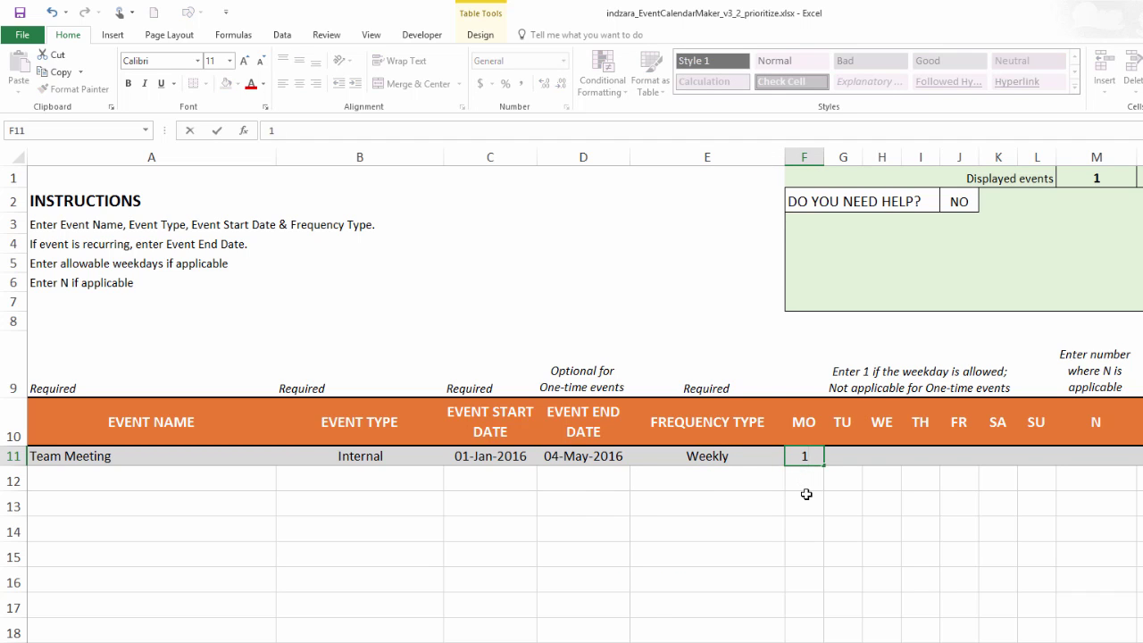
key(Tab)
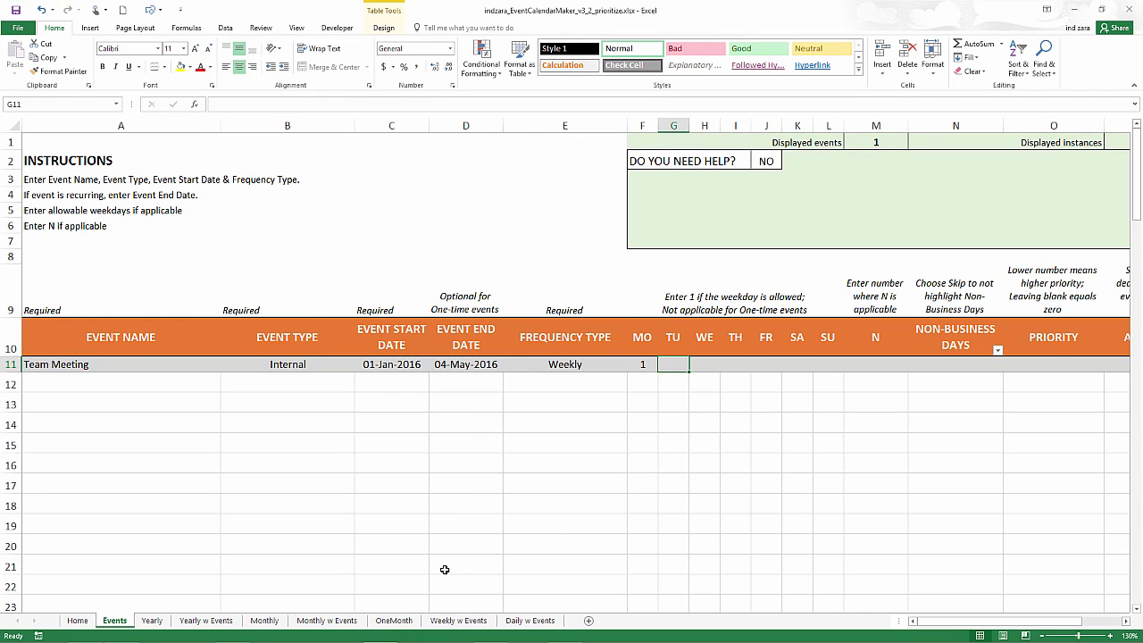
click(327, 621)
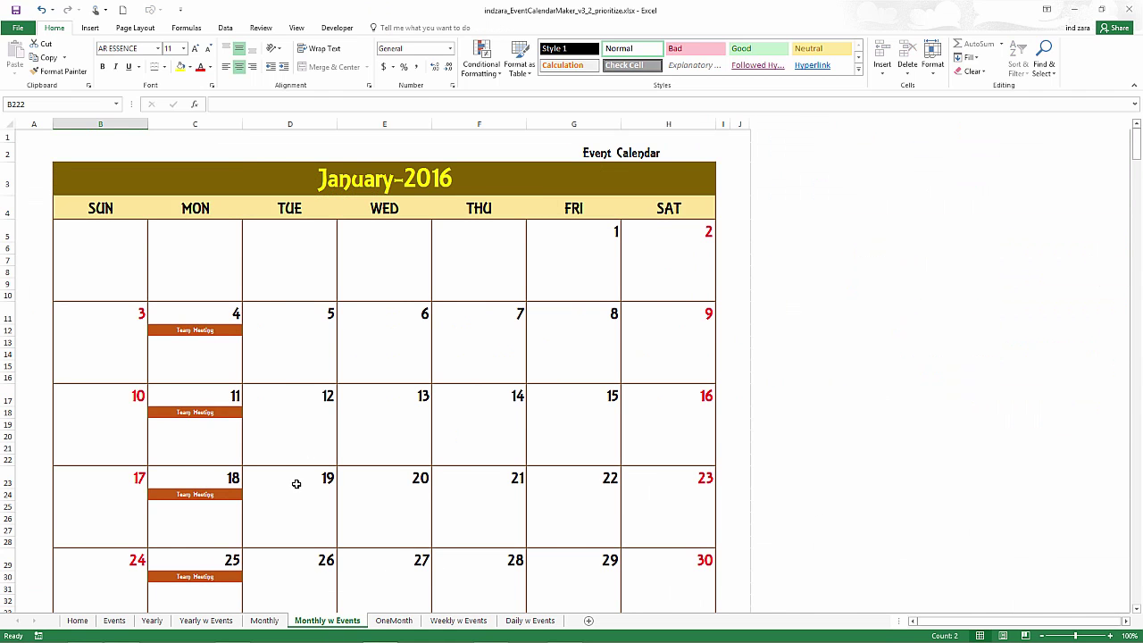
scroll(296, 483, down, 1)
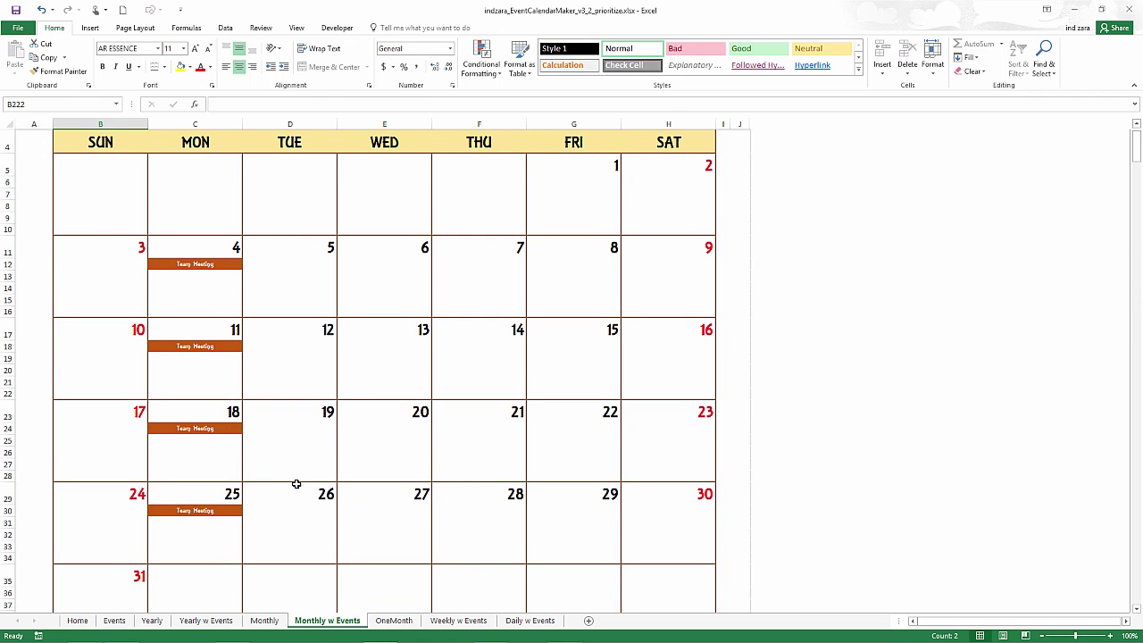
scroll(279, 428, up, 1)
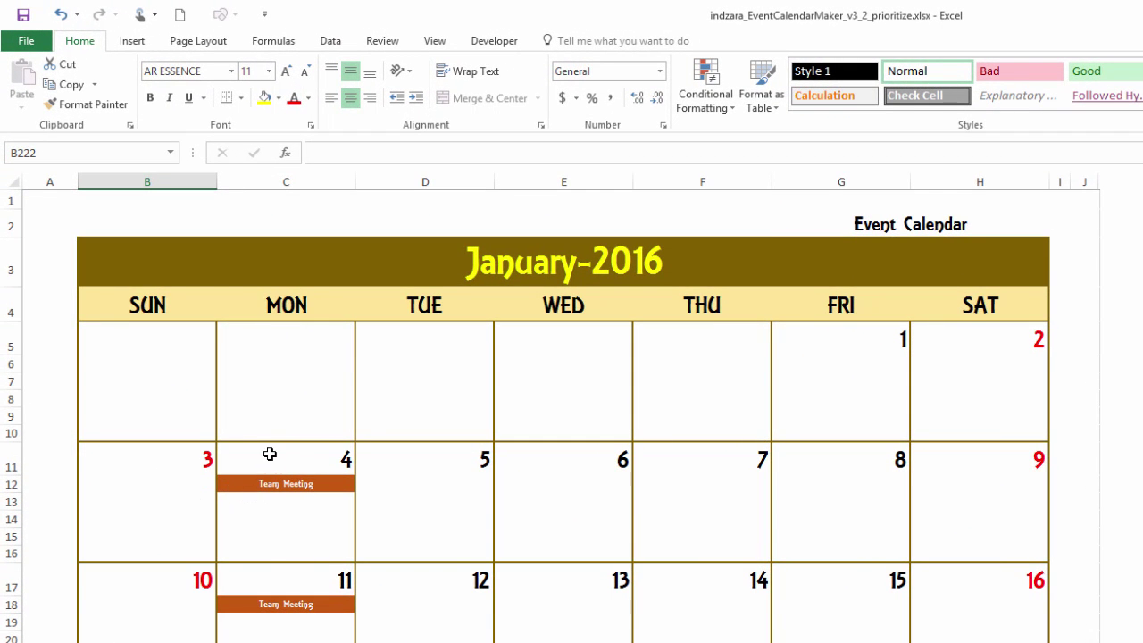
scroll(562, 416, down, 9)
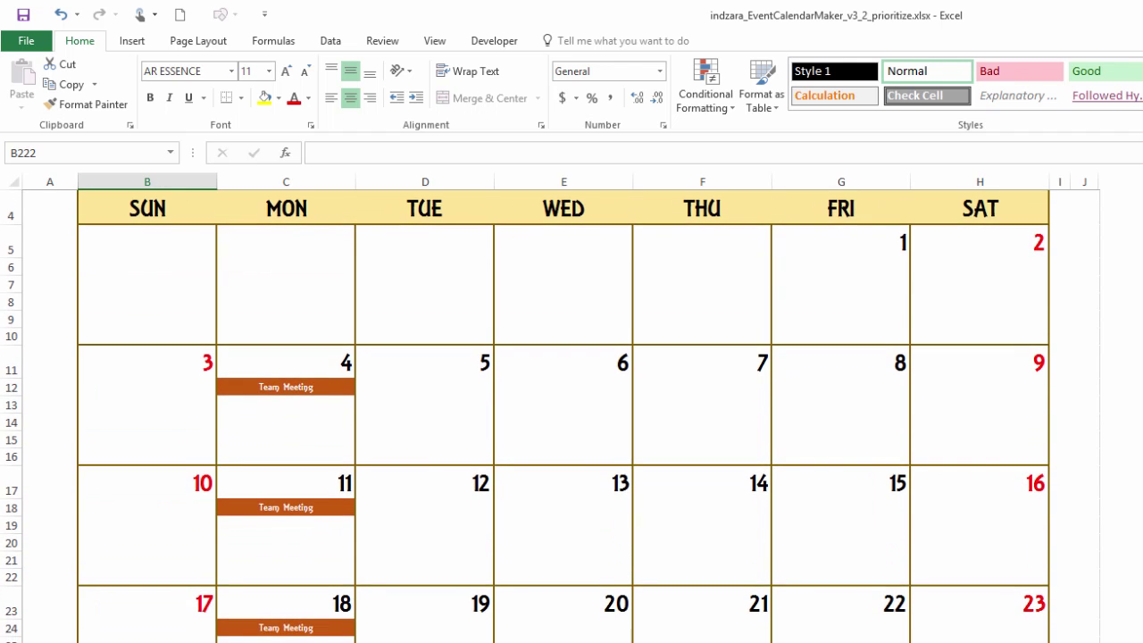
scroll(562, 416, down, 20)
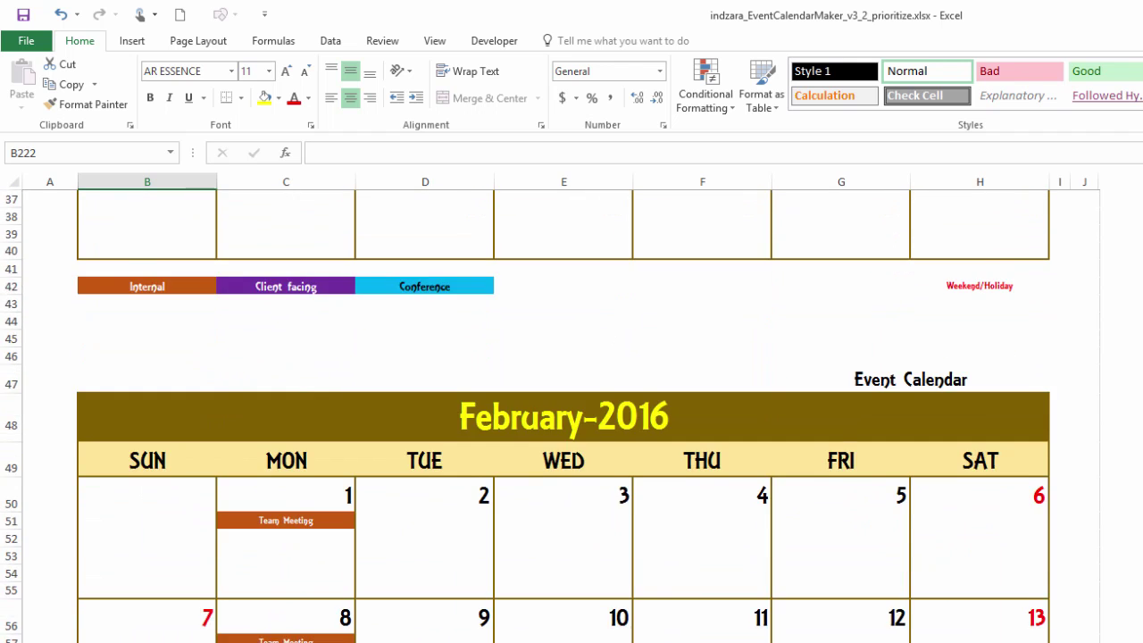
scroll(563, 415, down, 19)
scroll(283, 536, down, 6)
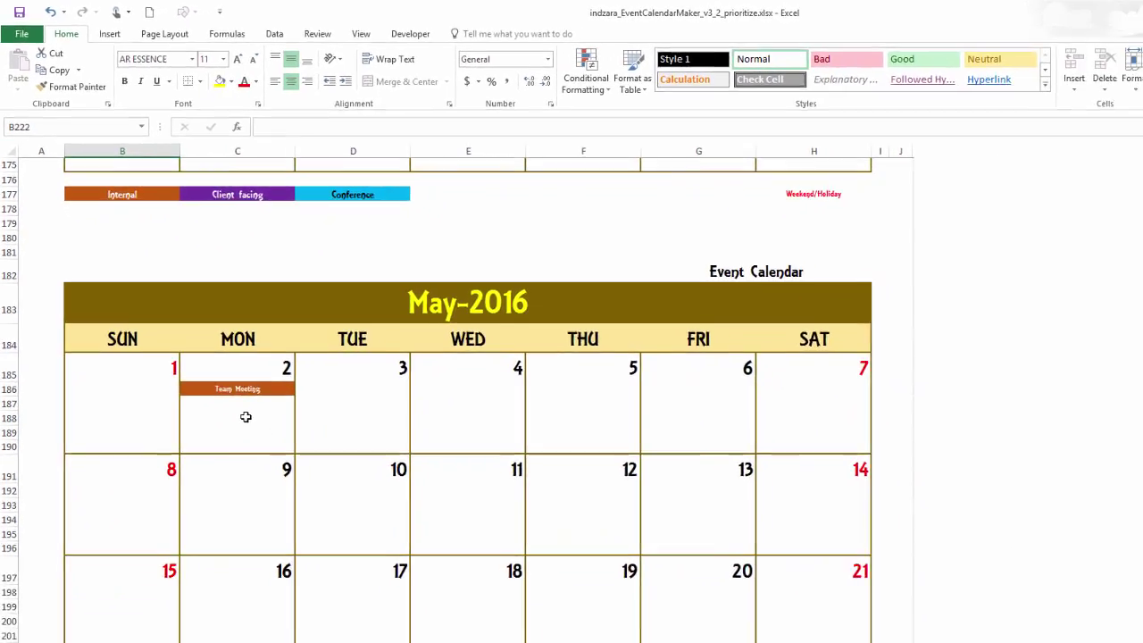
scroll(245, 417, up, 20)
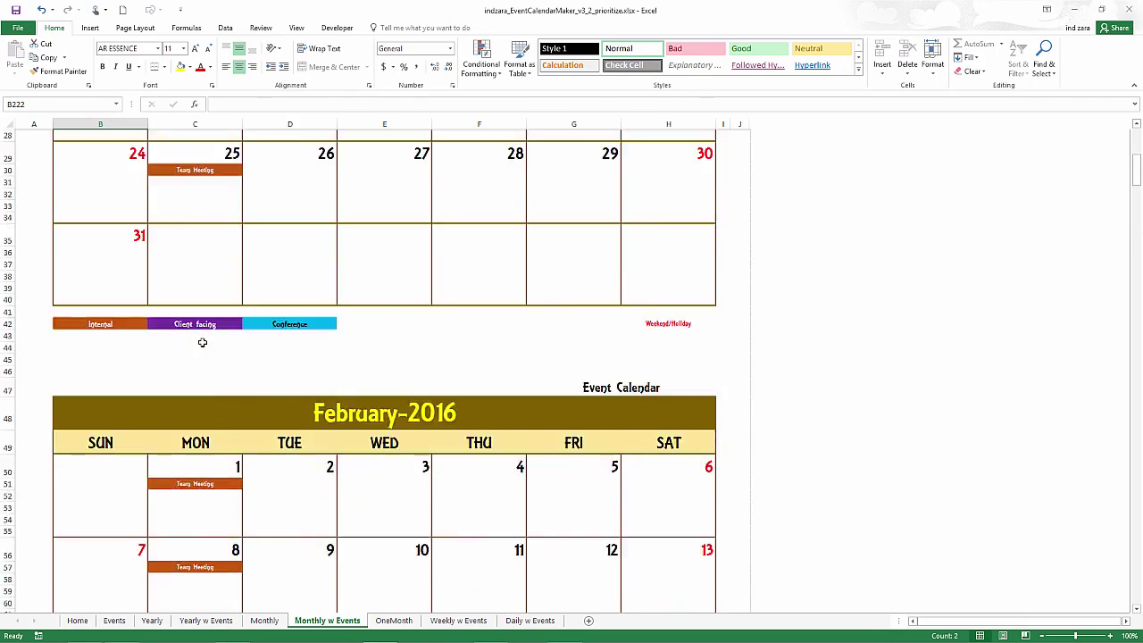
scroll(202, 342, up, 9)
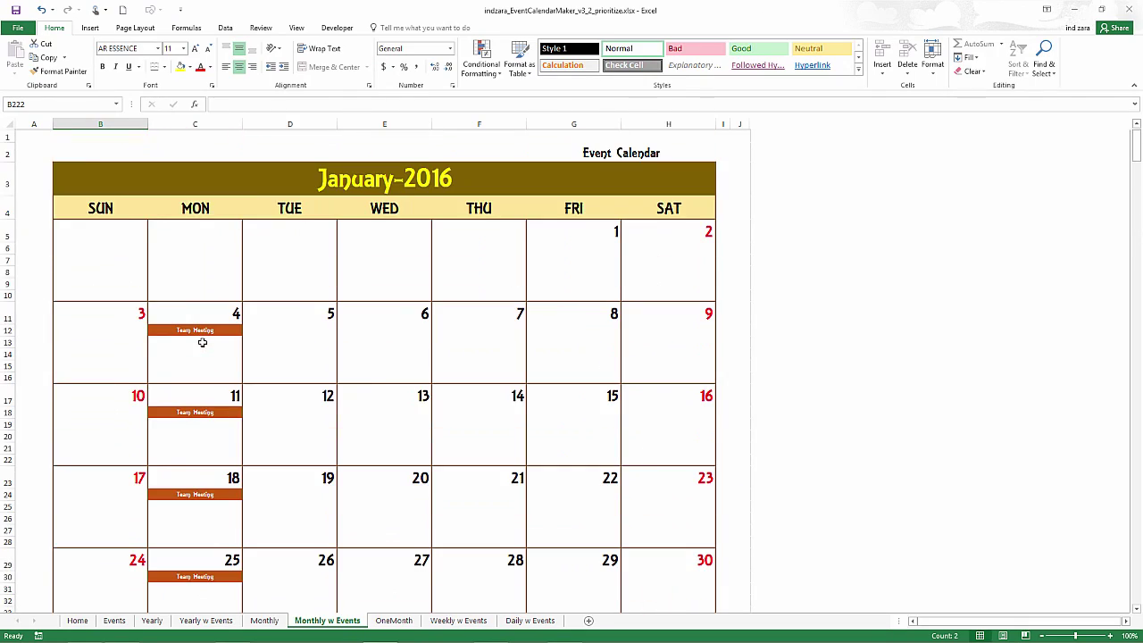
Step: Enter Stakeholder Update as a Client facing event from 1/1/2016 to 5/4/2016
click(114, 621)
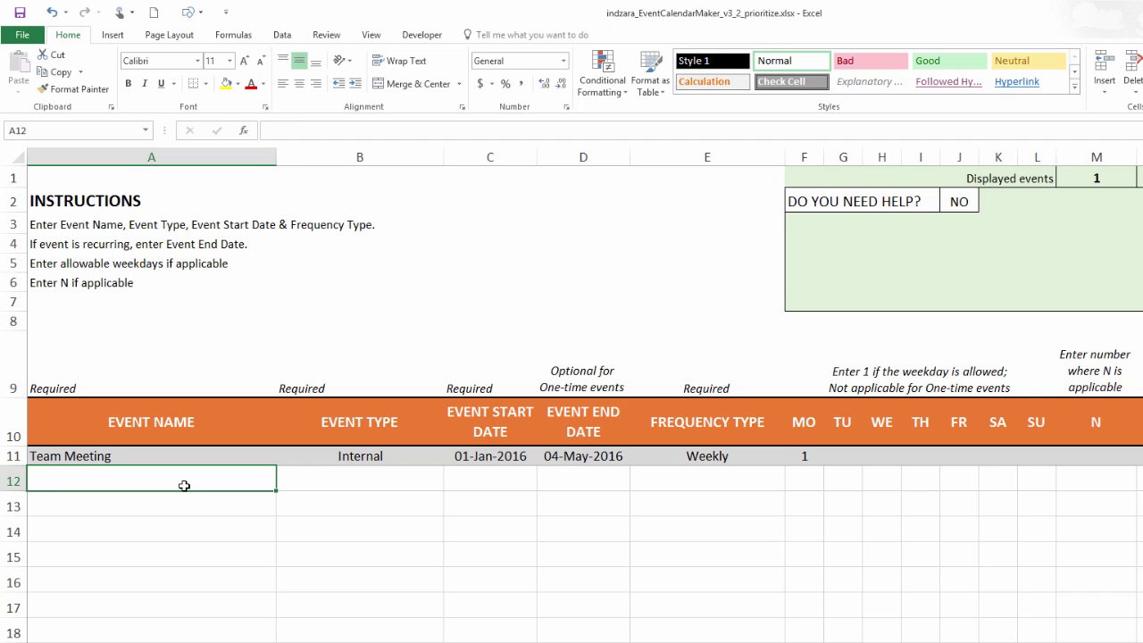
text(Stakeholder )
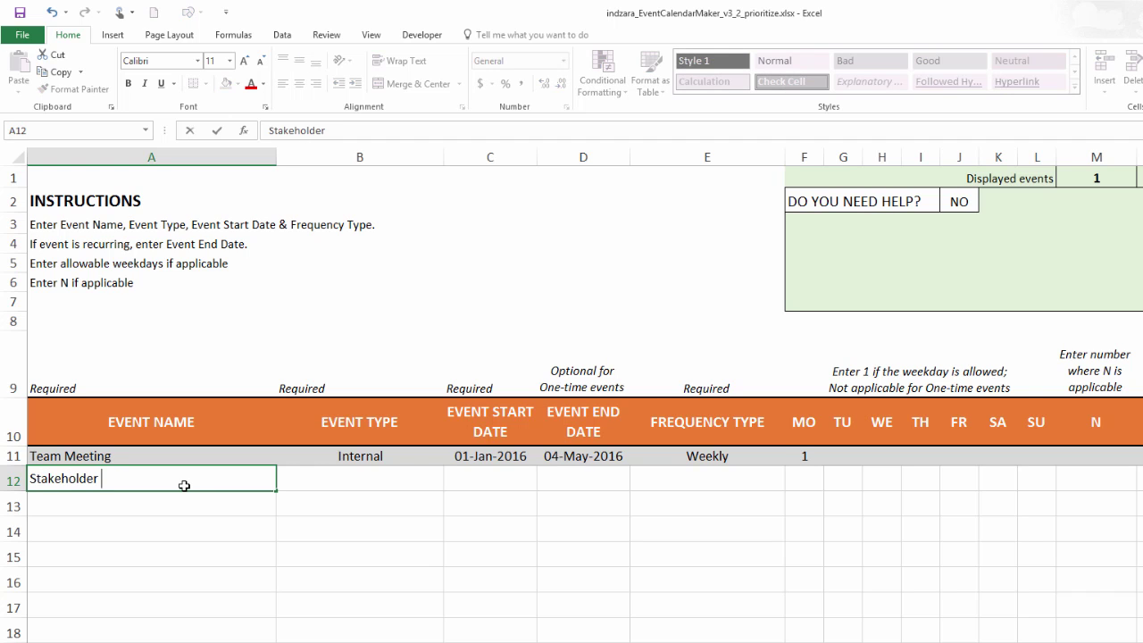
text(Upd)
key(BackSpace)
text(date)
click(387, 474)
click(448, 482)
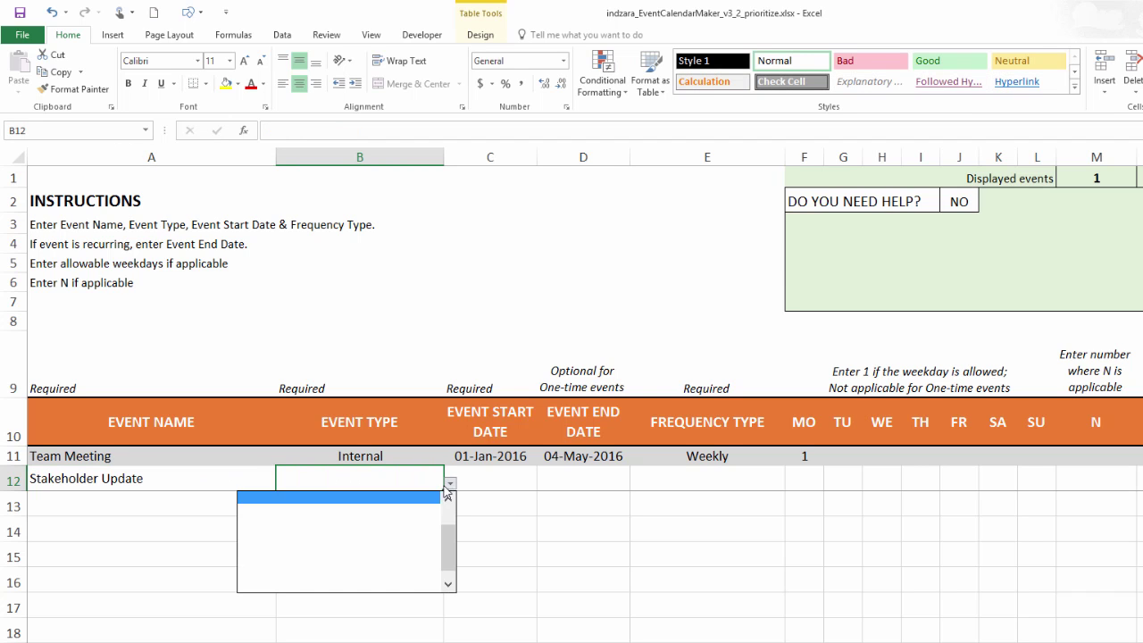
click(420, 512)
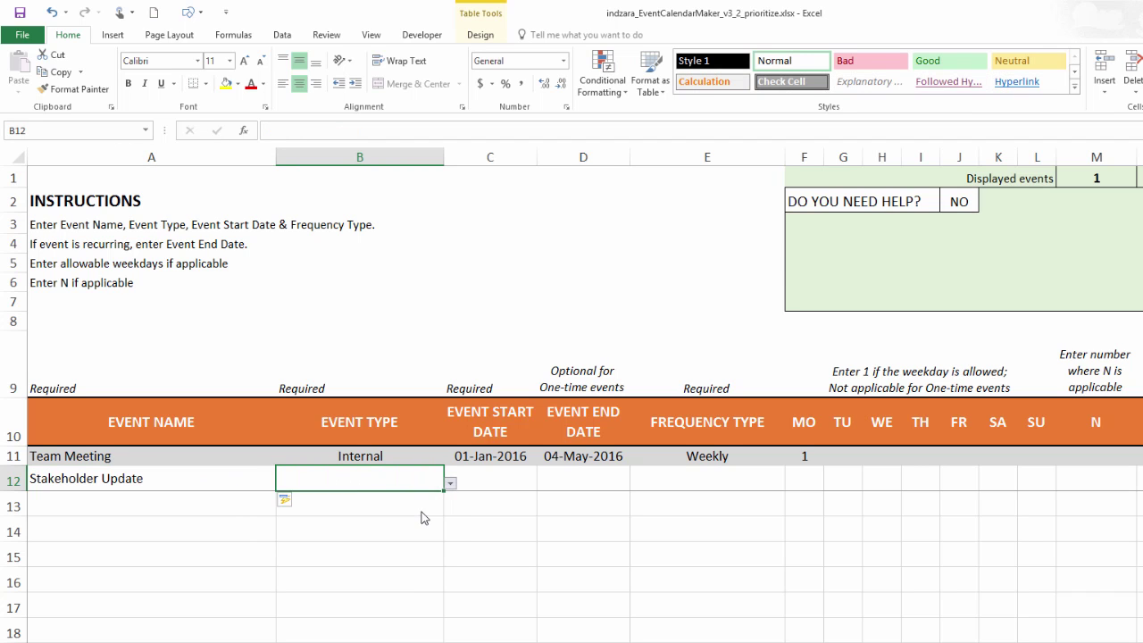
click(481, 483)
text(1/1/)
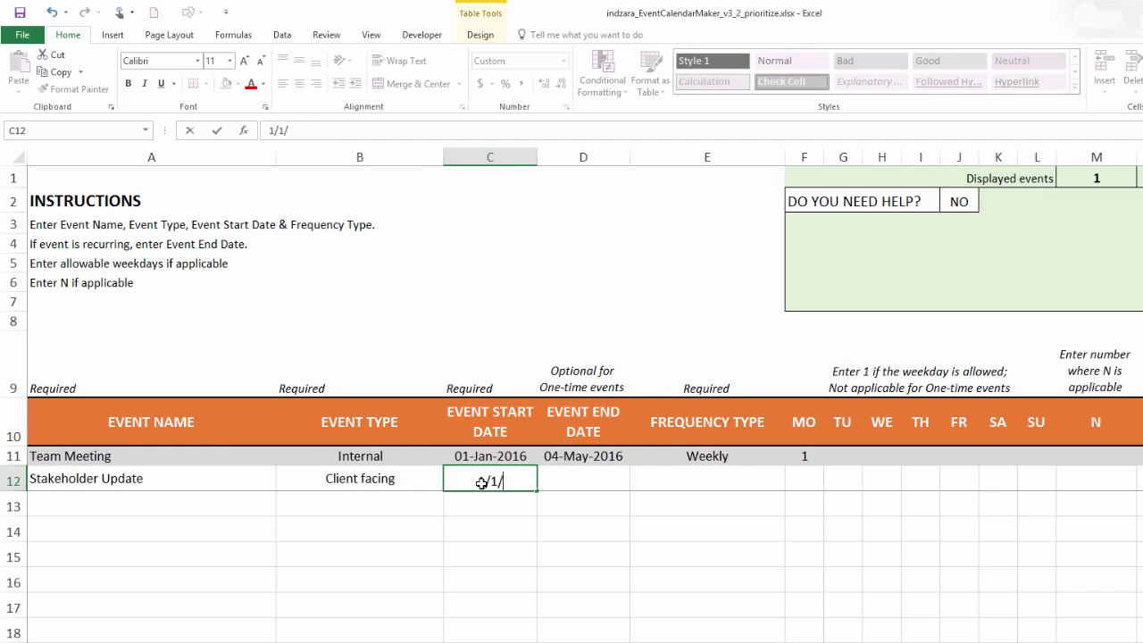
text(2016)
key(Tab)
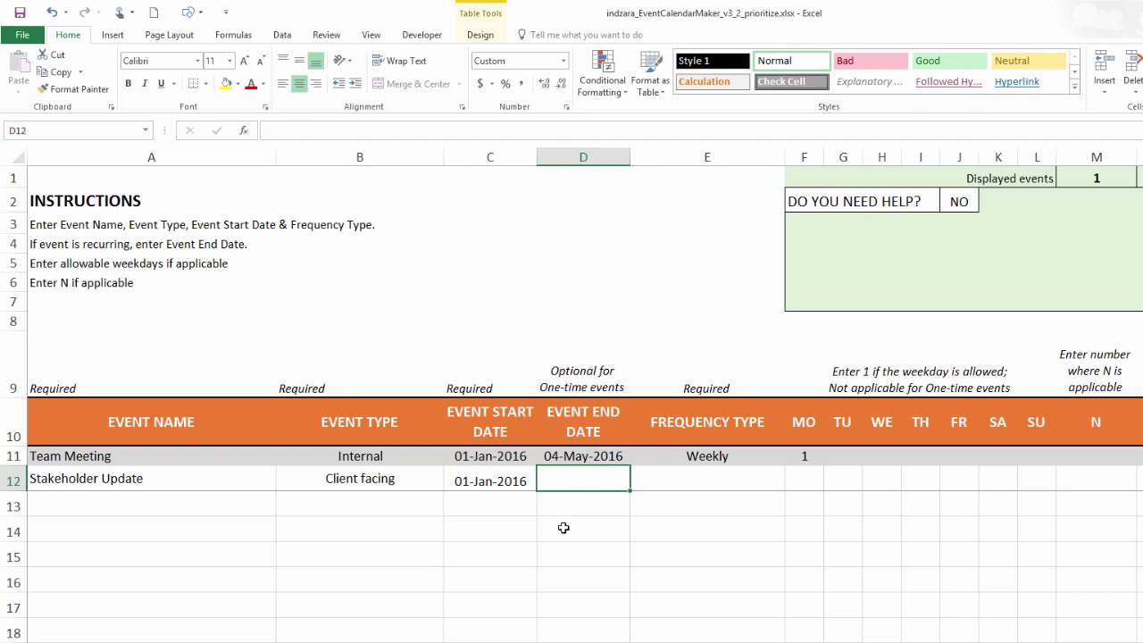
text(5/4/2016)
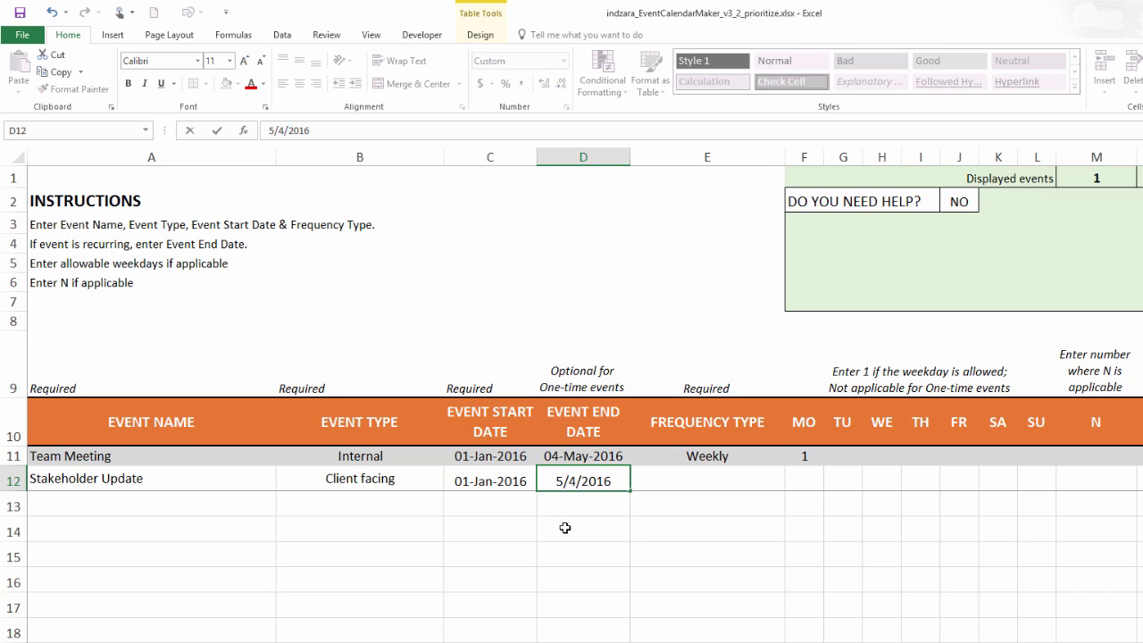
key(Tab)
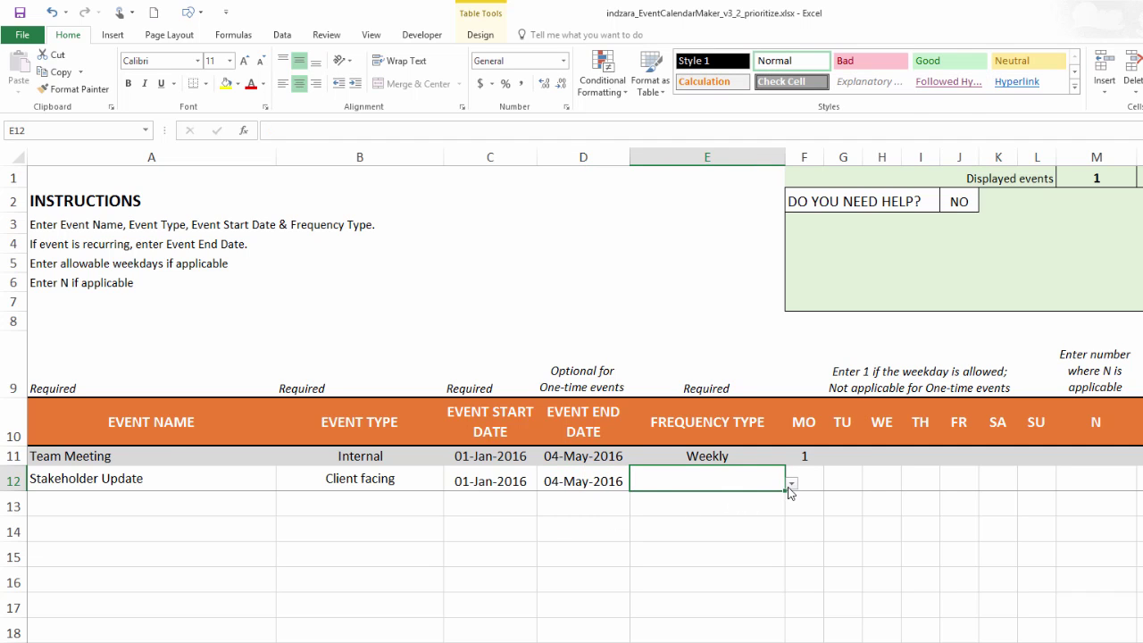
Step: Set Stakeholder Update to Nth Wkday of Mth, with Monday 1 and N 2
click(791, 483)
click(670, 548)
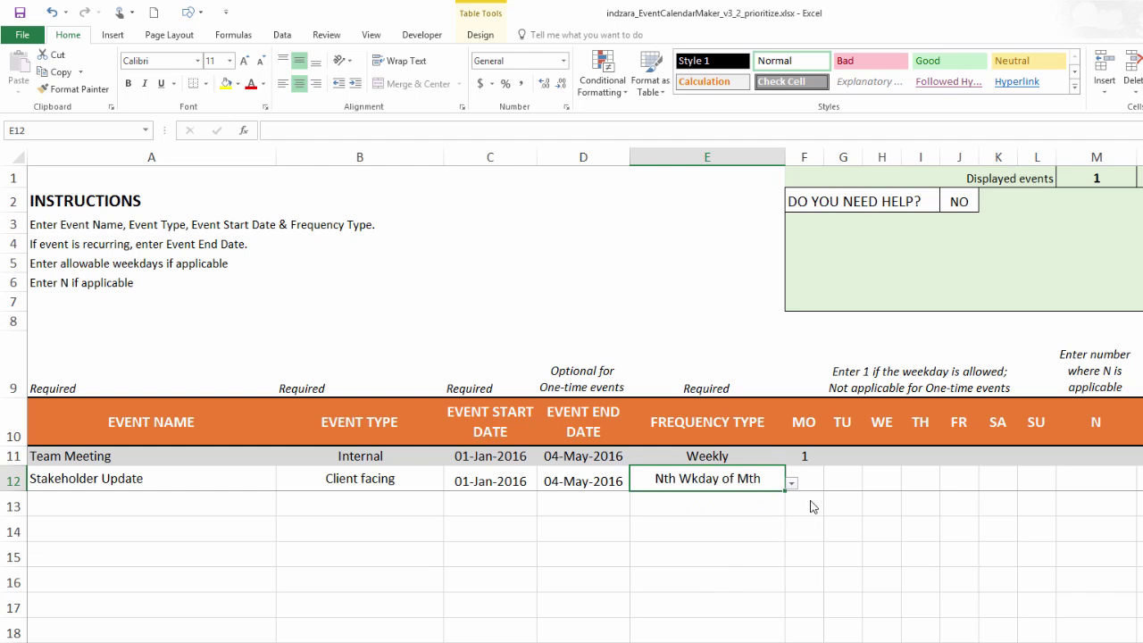
click(822, 490)
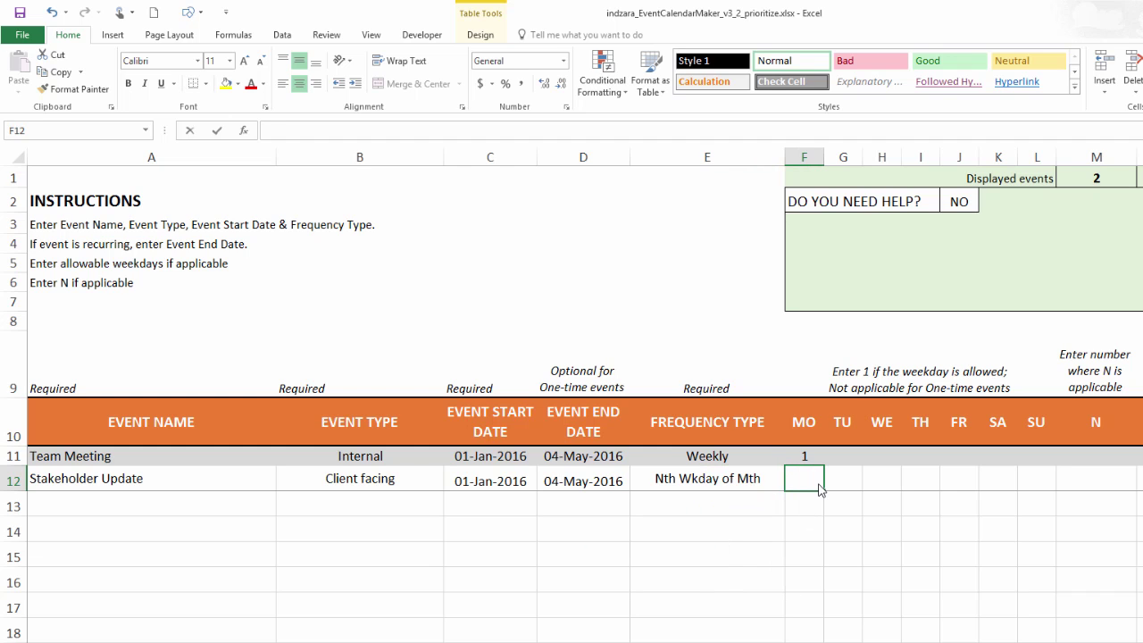
text(1)
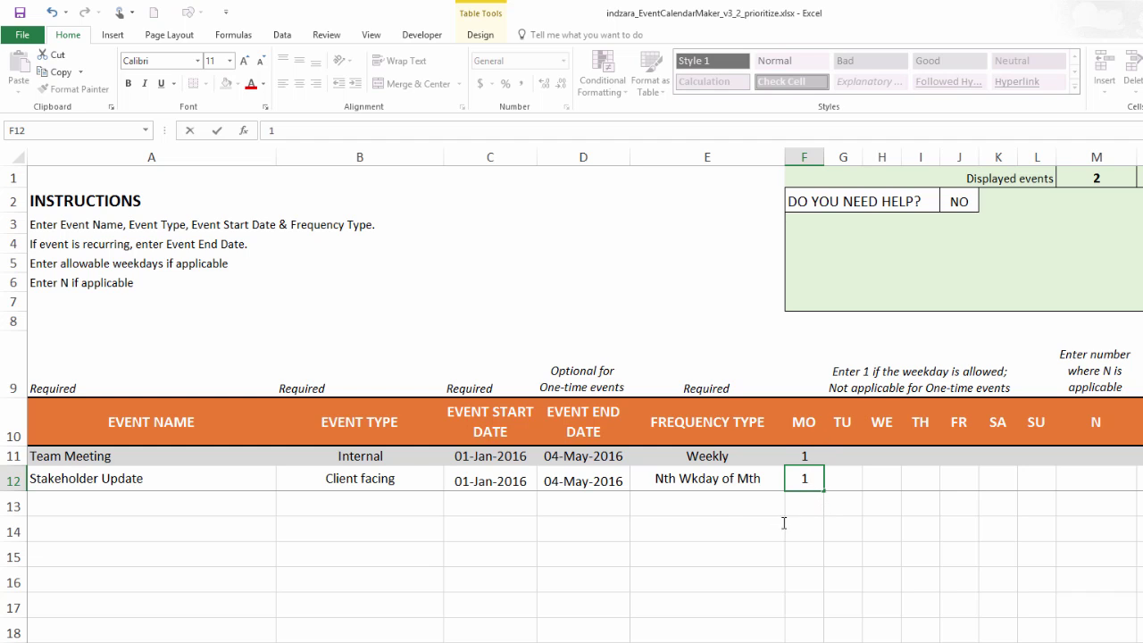
key(Tab)
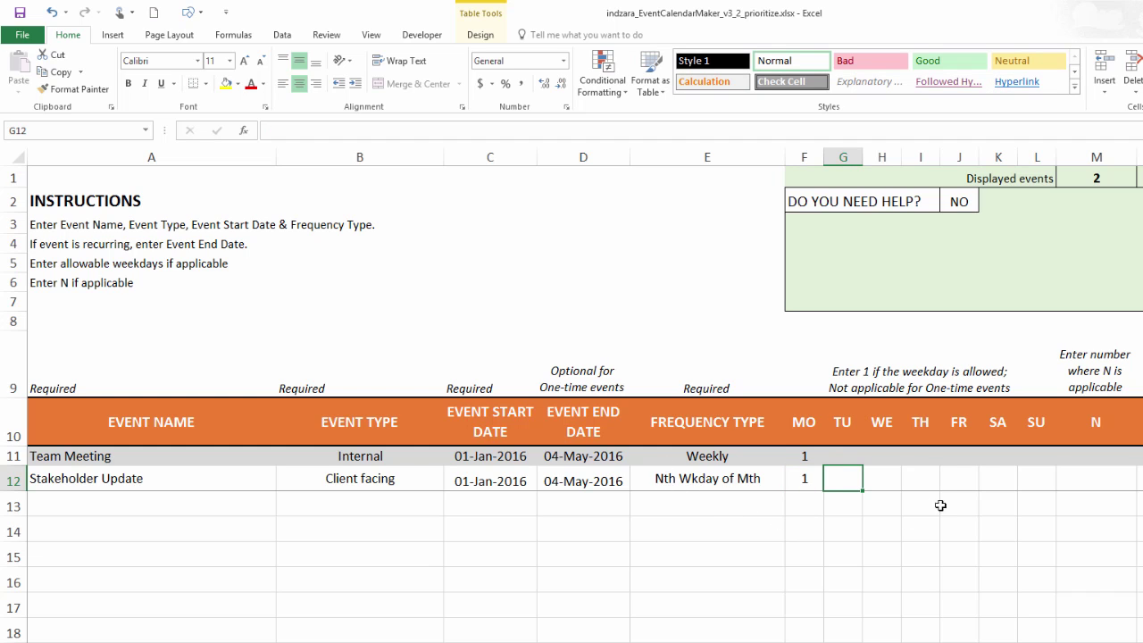
click(1068, 480)
text(2)
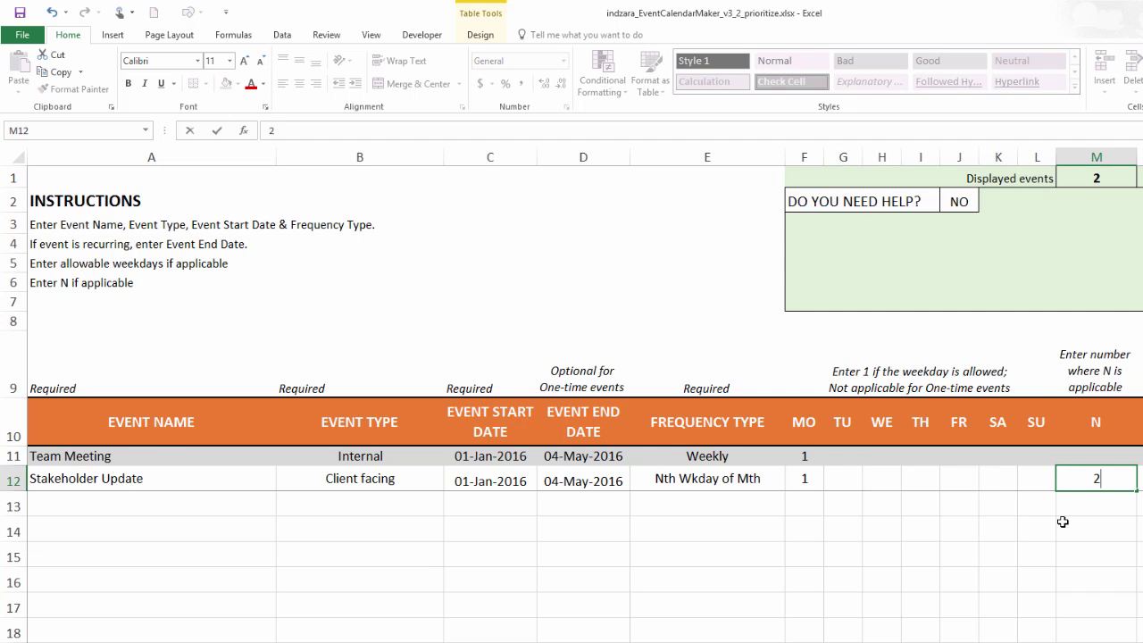
key(Tab)
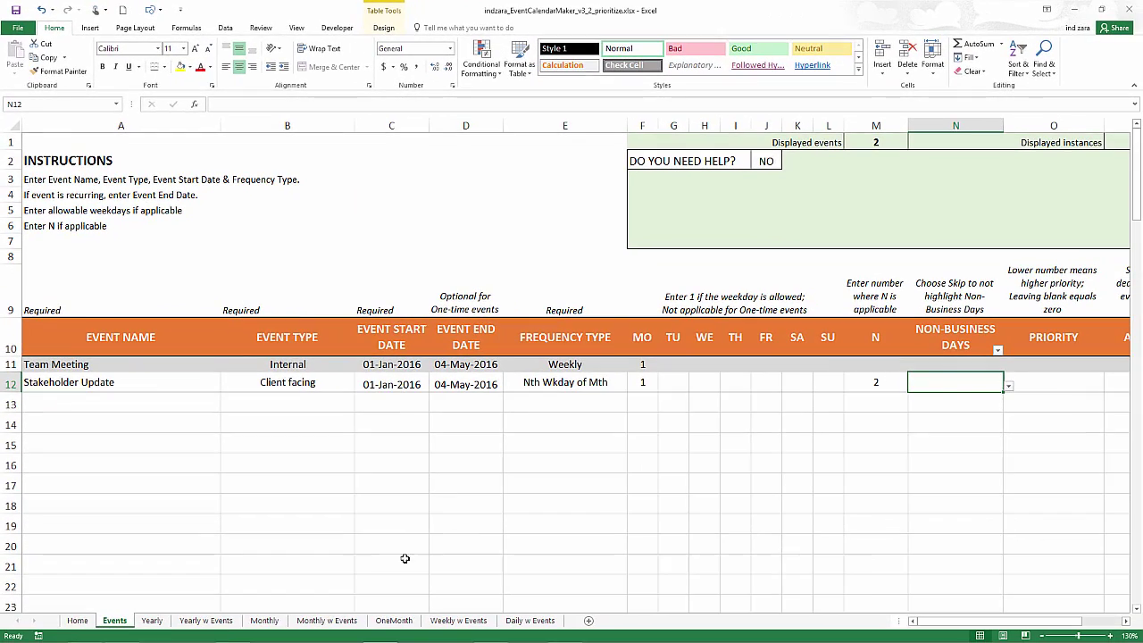
Step: Scroll the Monthly w Events calendar to check the purple Stakeholder Update bars on 11 January and 8 February
click(309, 629)
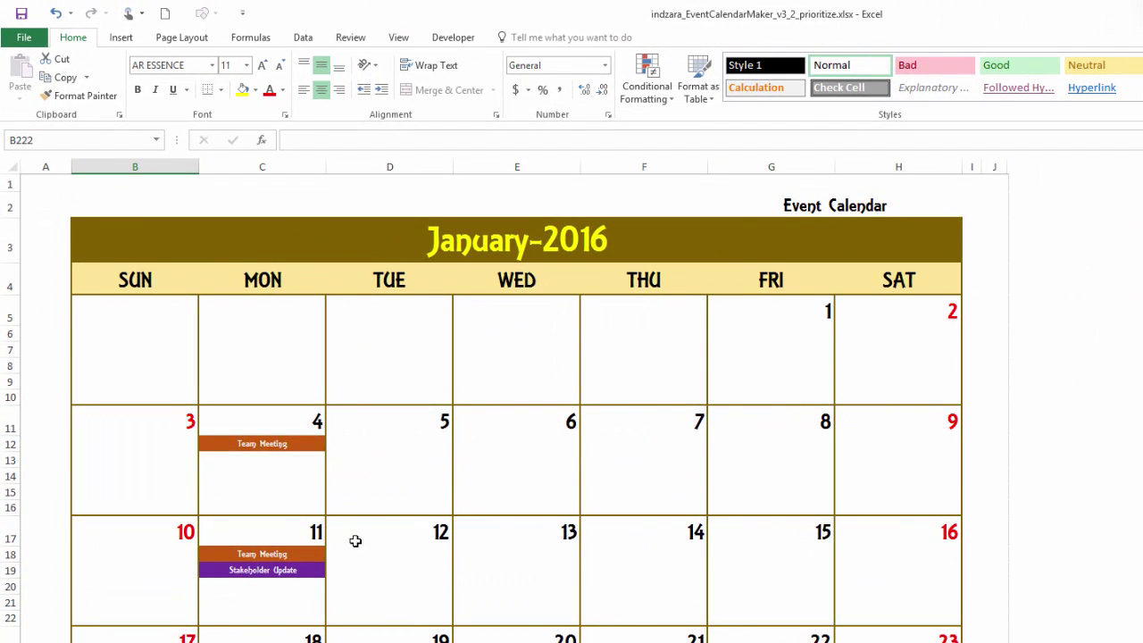
scroll(342, 523, down, 2)
scroll(340, 513, up, 2)
scroll(287, 574, down, 2)
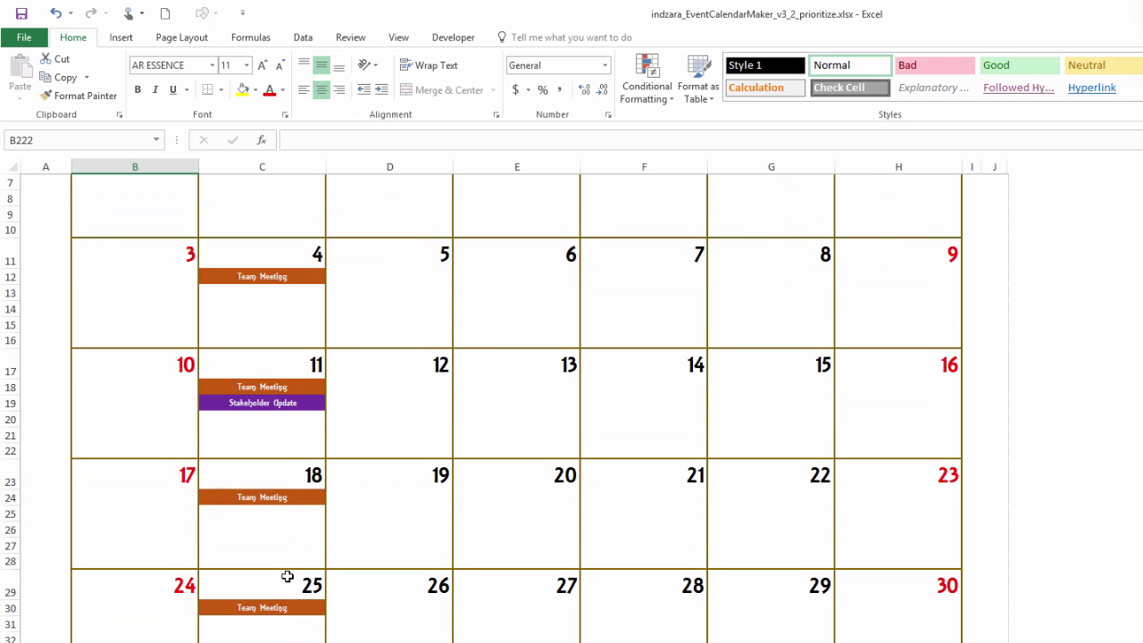
scroll(287, 576, down, 10)
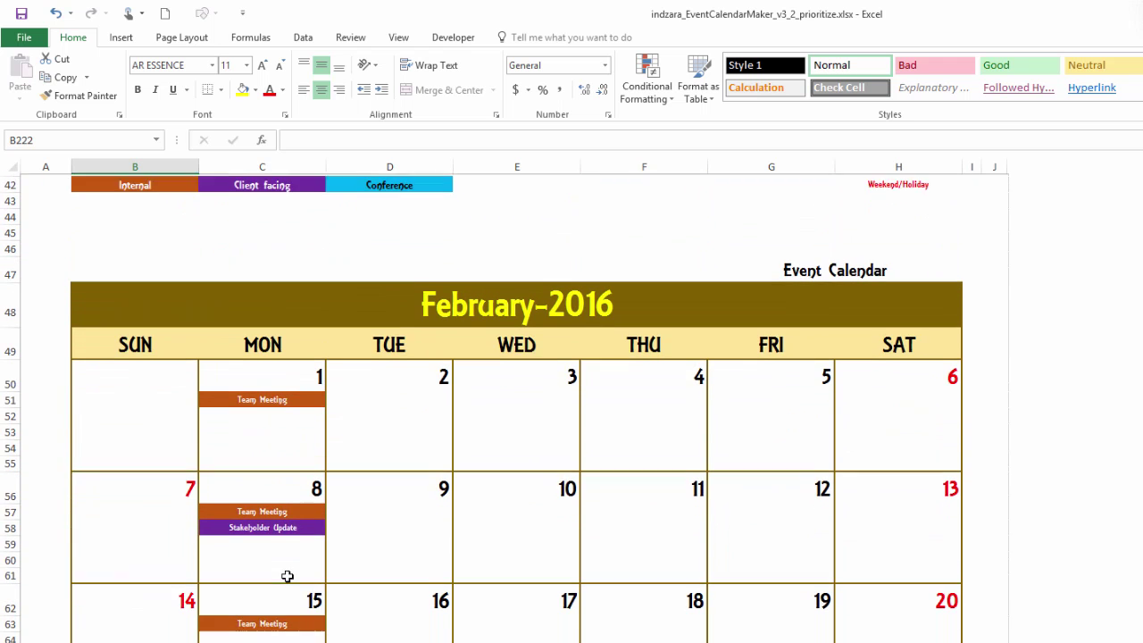
scroll(287, 576, down, 1)
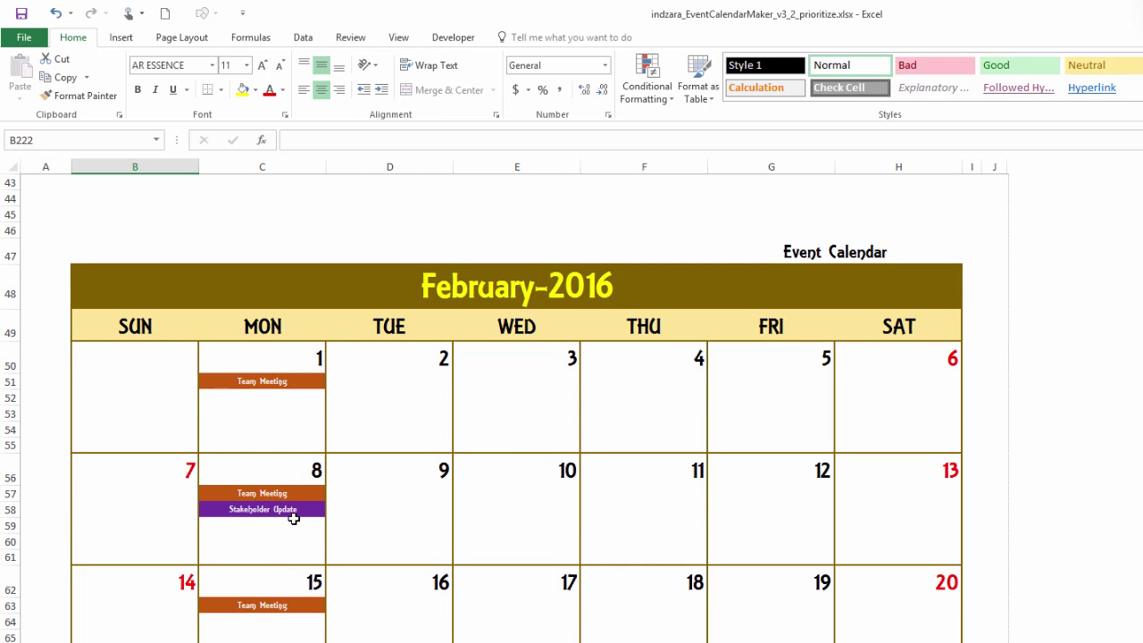
scroll(293, 518, up, 14)
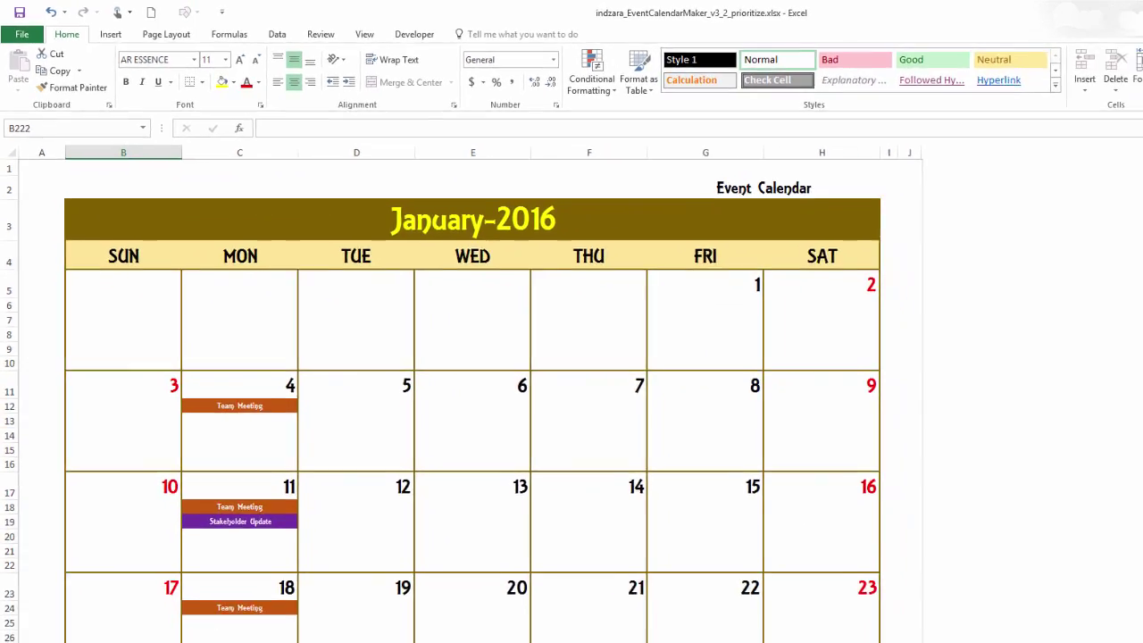
Step: Enter a Conference event of type Conference in row 13, from 2/4/2016 to 2/15/2016
click(114, 619)
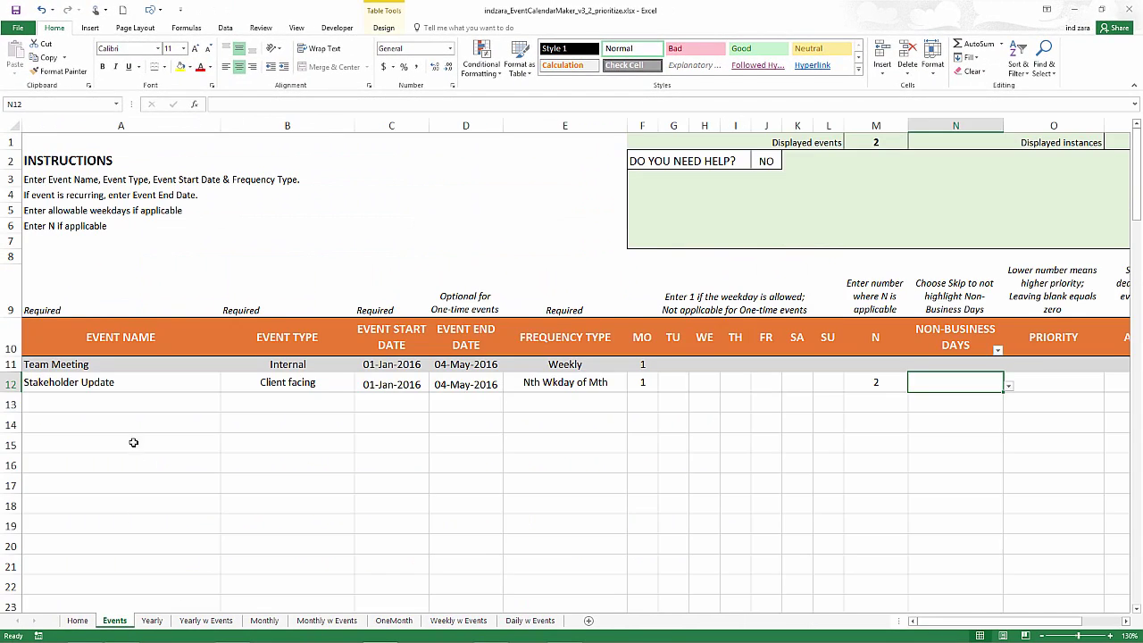
click(133, 401)
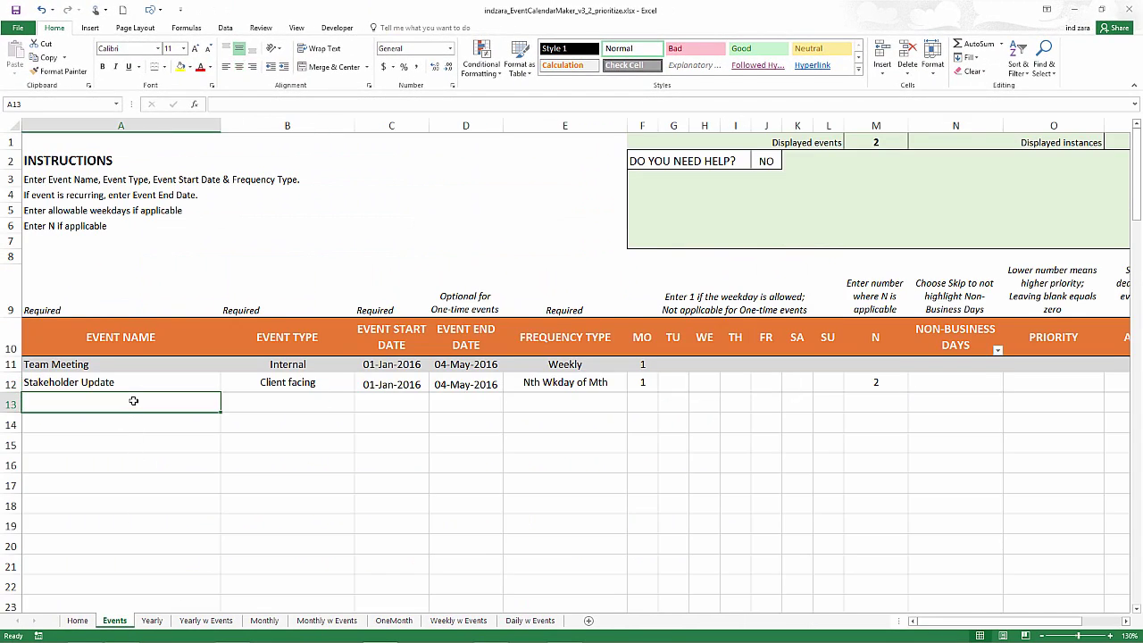
text(Conference)
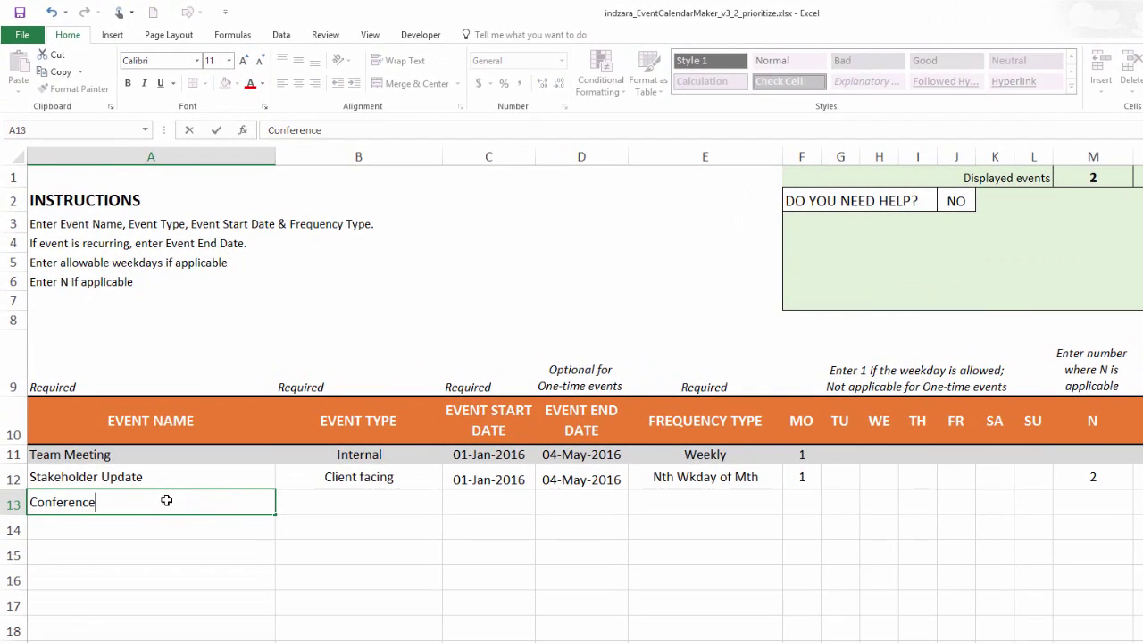
key(Tab)
click(448, 506)
scroll(450, 536, up, 2)
click(410, 545)
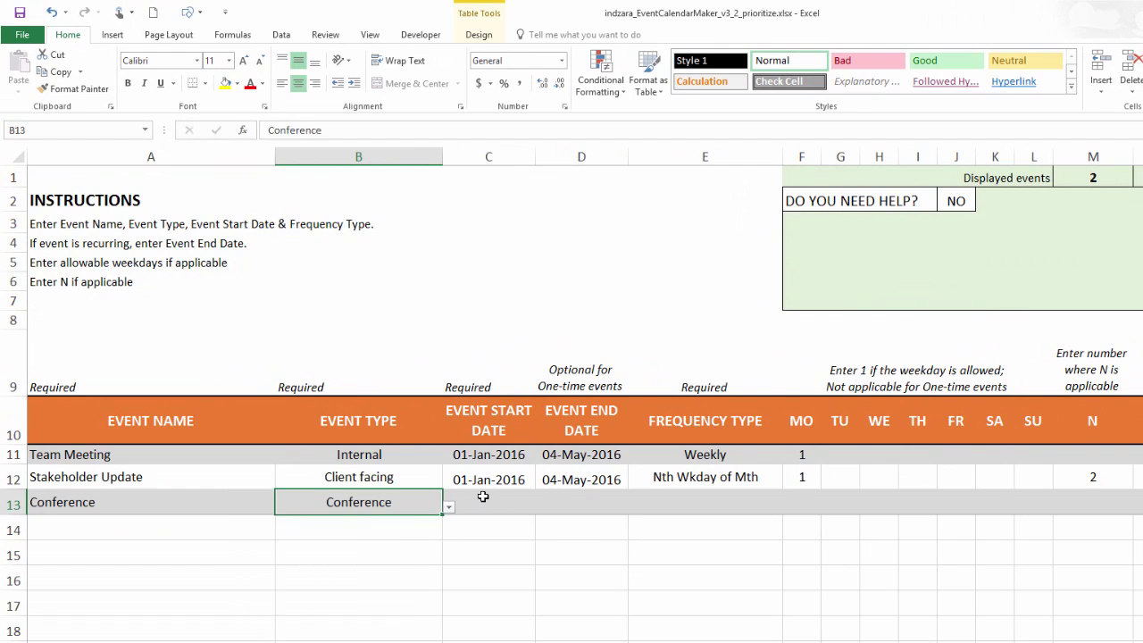
click(483, 498)
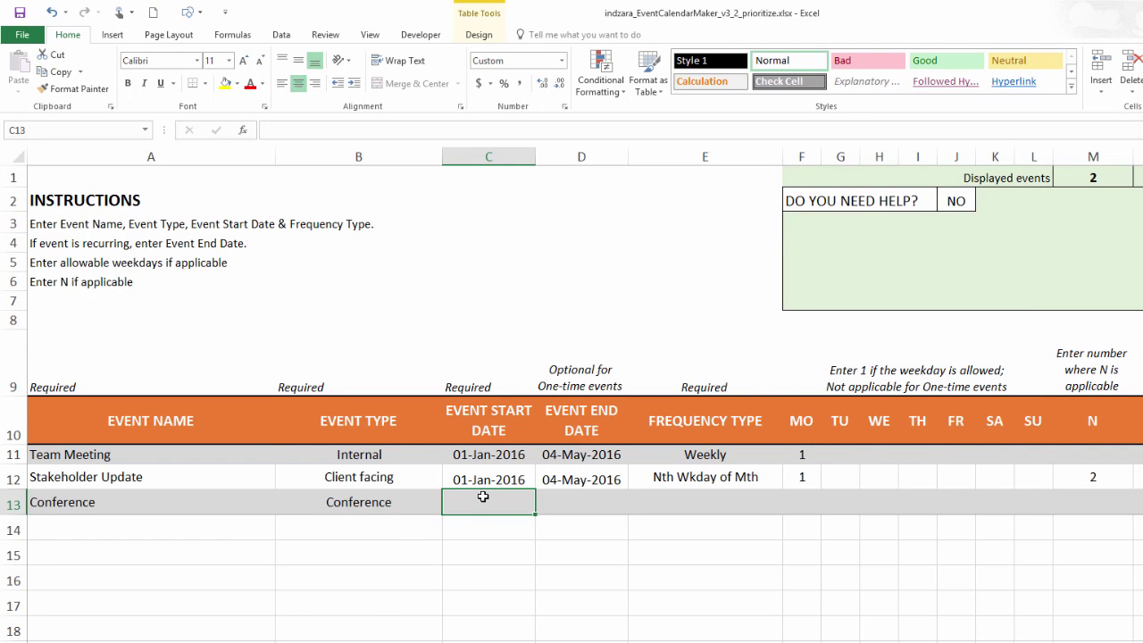
text(2/)
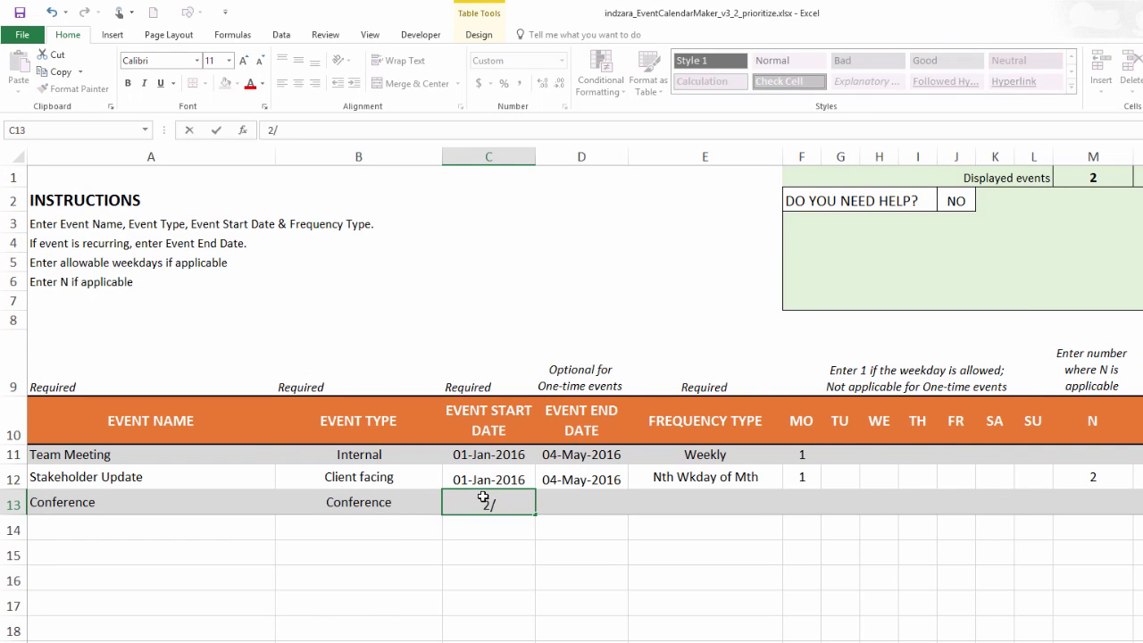
text(4/2016)
key(Tab)
text(2/15/2016)
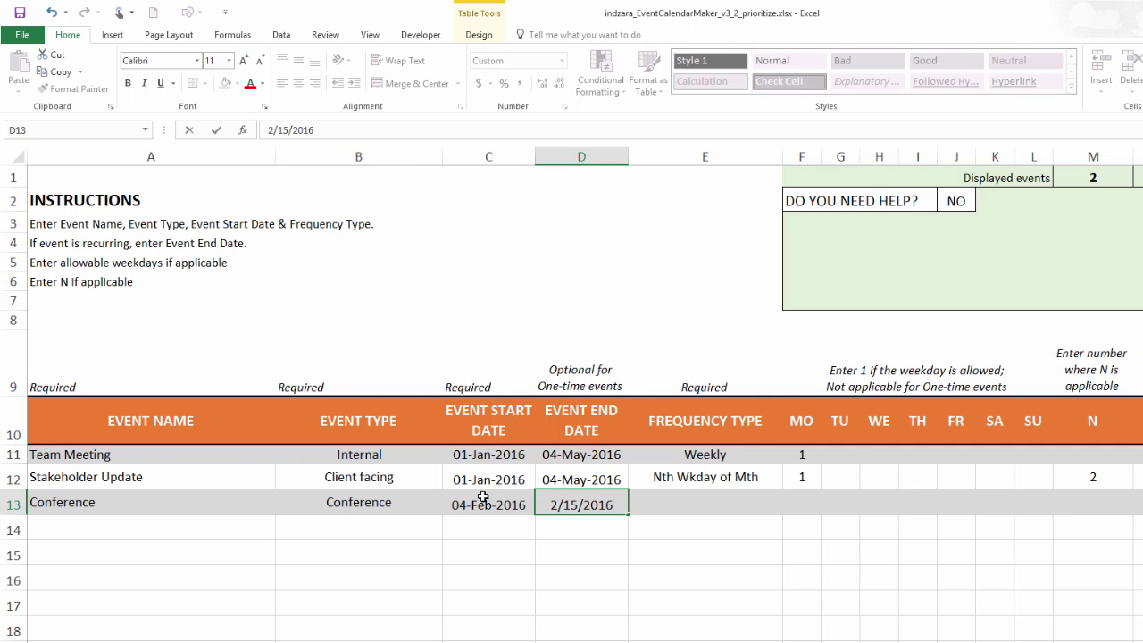
key(Tab)
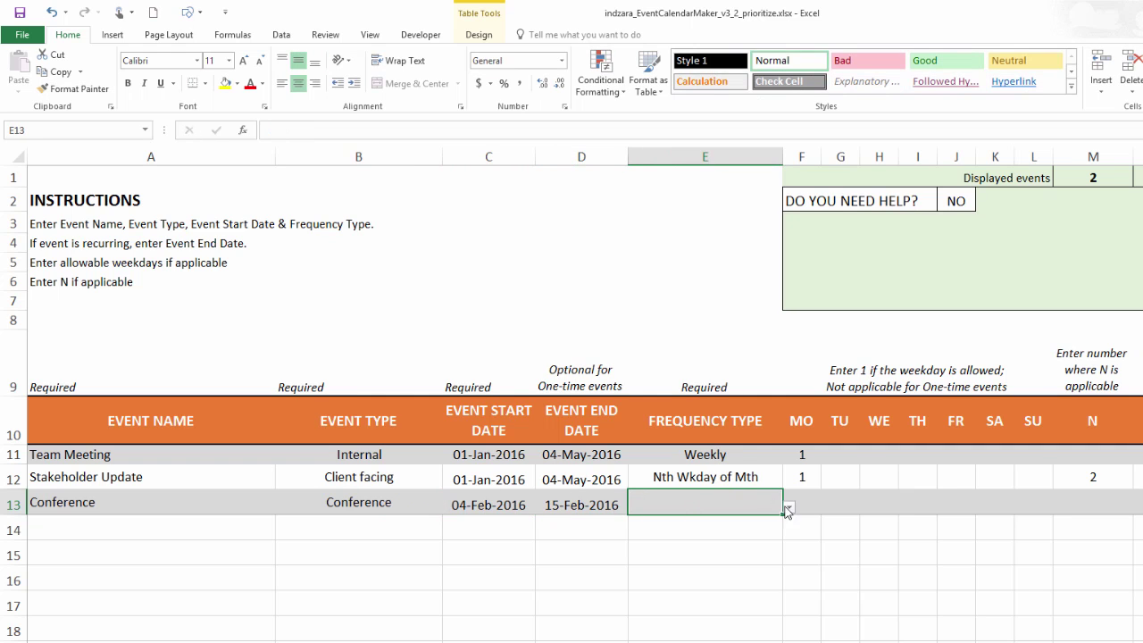
Step: Set the Conference frequency to Daily and put 1 under all seven weekdays
click(789, 506)
click(779, 534)
drag(814, 505, 1028, 507)
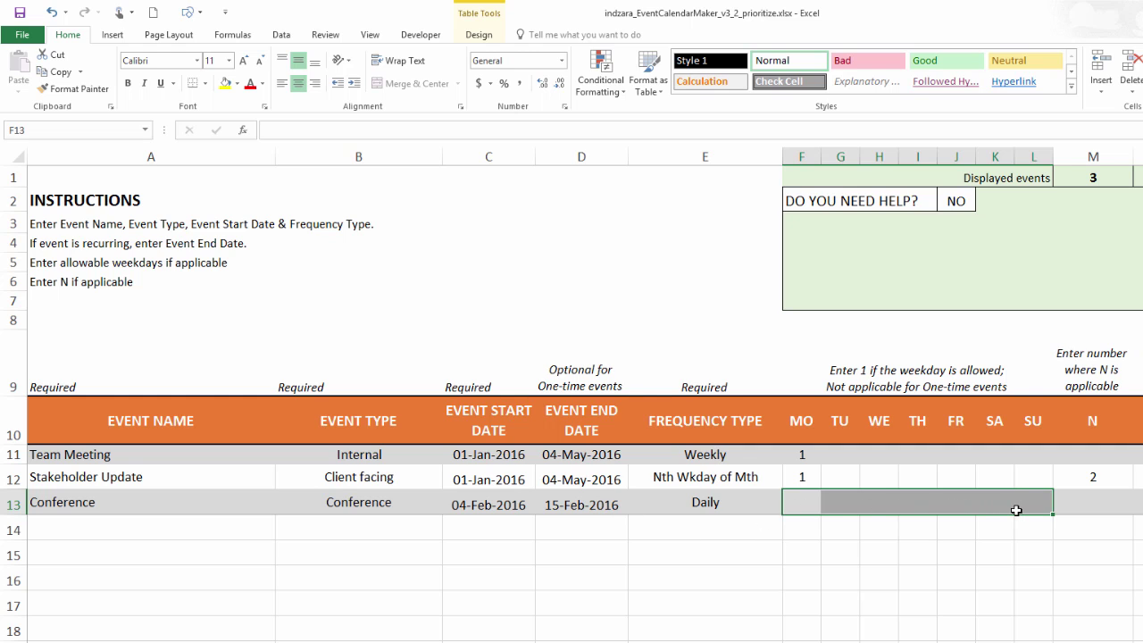
drag(814, 500, 1020, 503)
text(1)
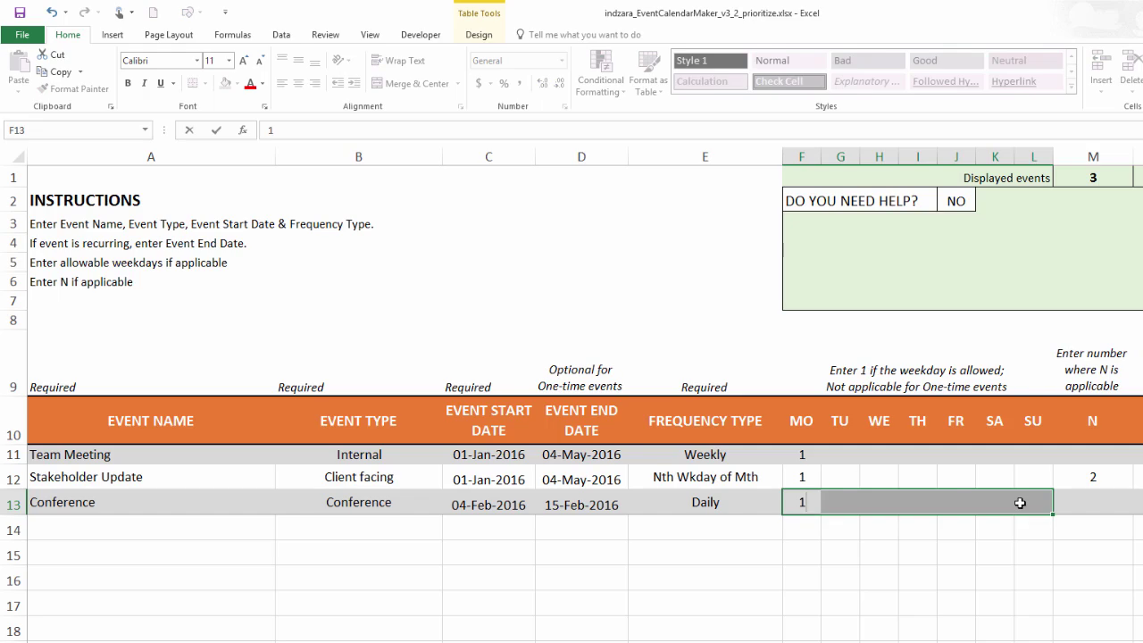
key(ctrl+Return)
Step: Scroll the Monthly w Events calendar to February 2016 to see teal Conference bars on 4–15 February
click(995, 529)
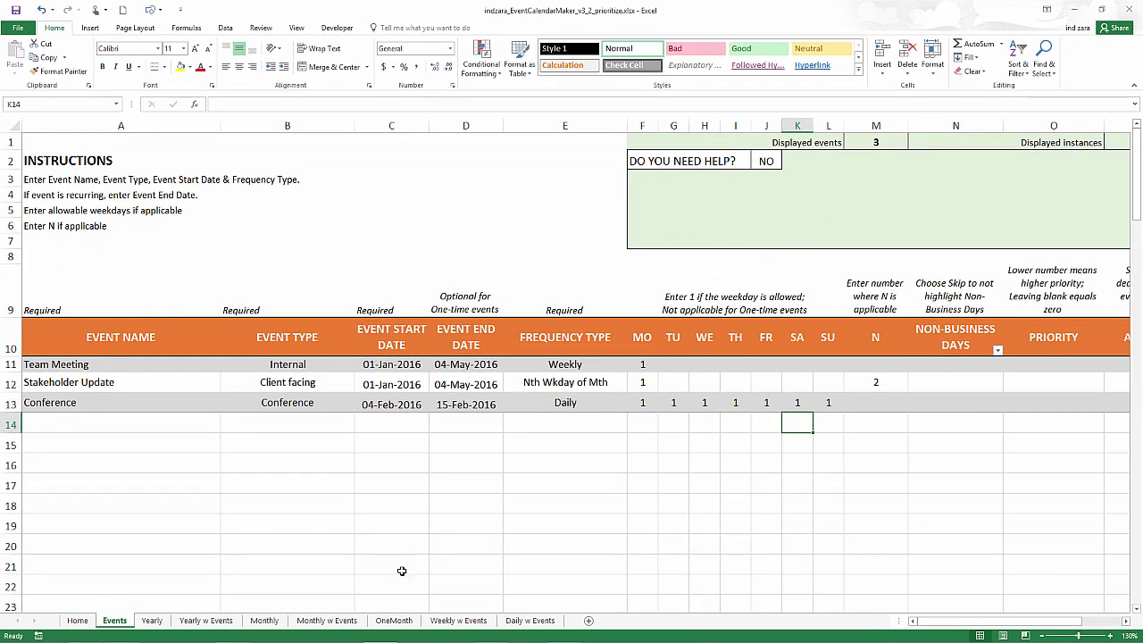
click(327, 620)
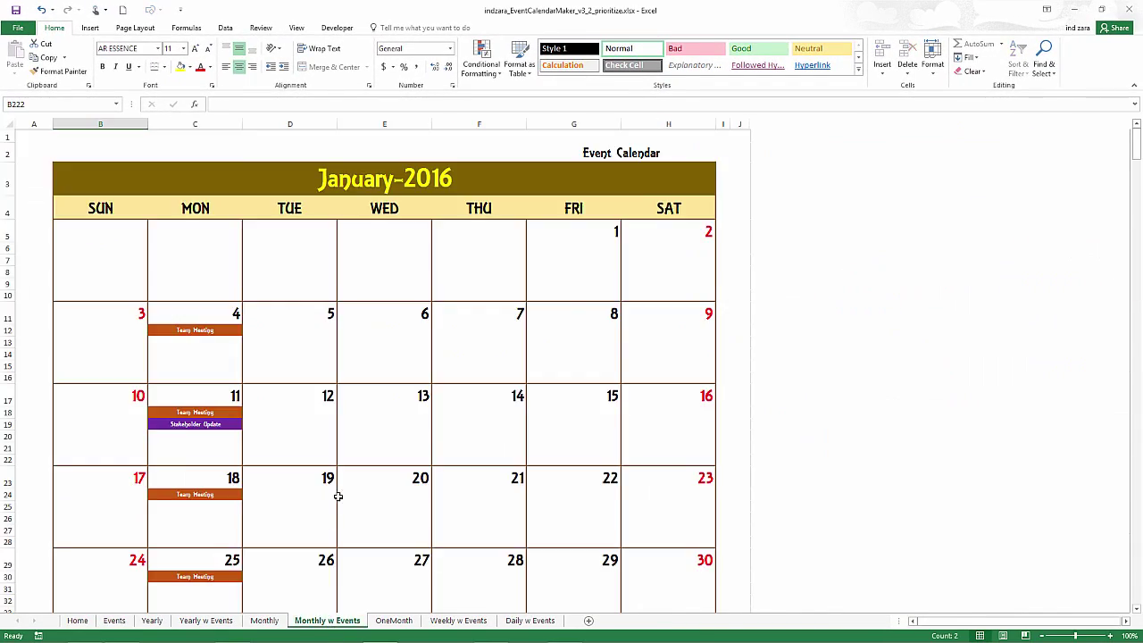
scroll(337, 497, down, 15)
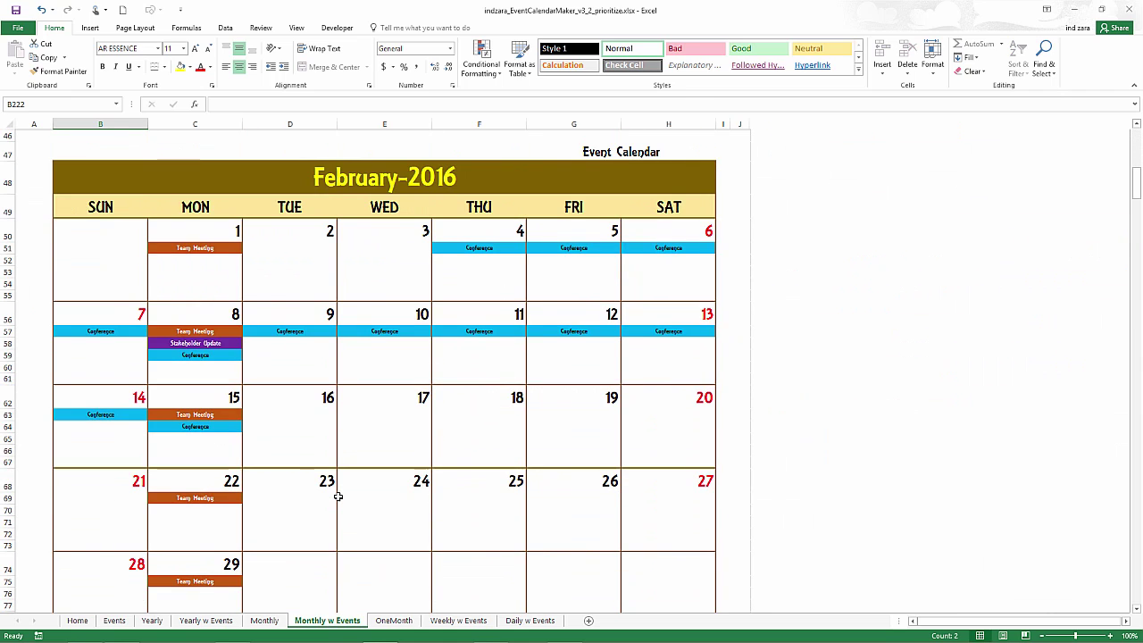
ctrl+scroll(338, 497, up, 5)
scroll(338, 497, up, 3)
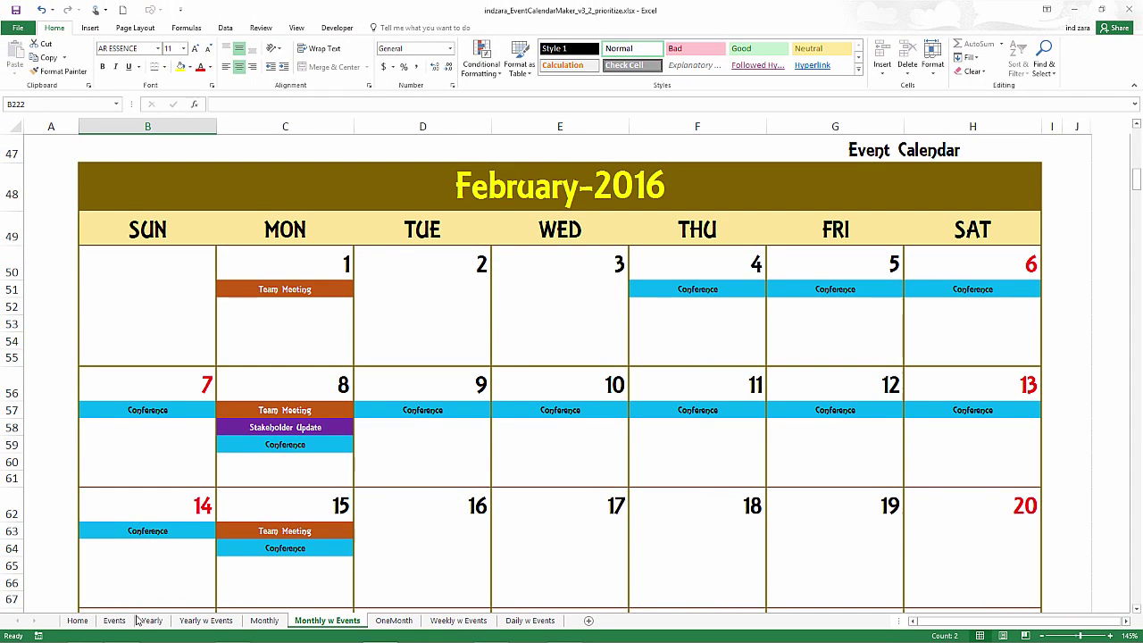
Step: Give Conference priority 1, Stakeholder Update 2 and Team Meeting 3, then view the calendar
click(116, 621)
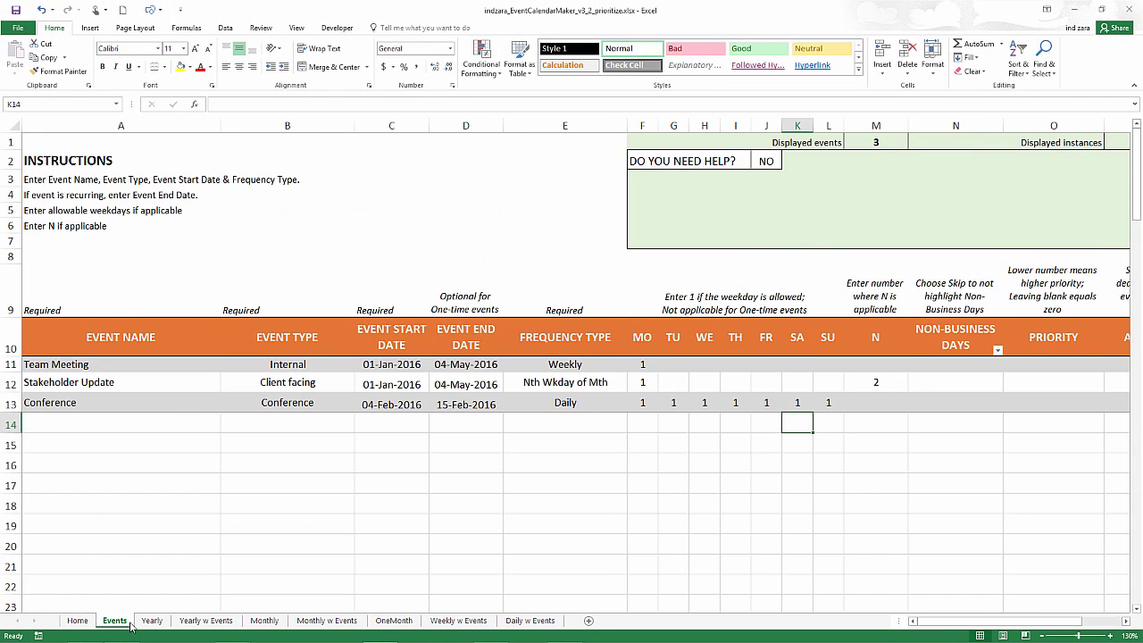
click(1021, 408)
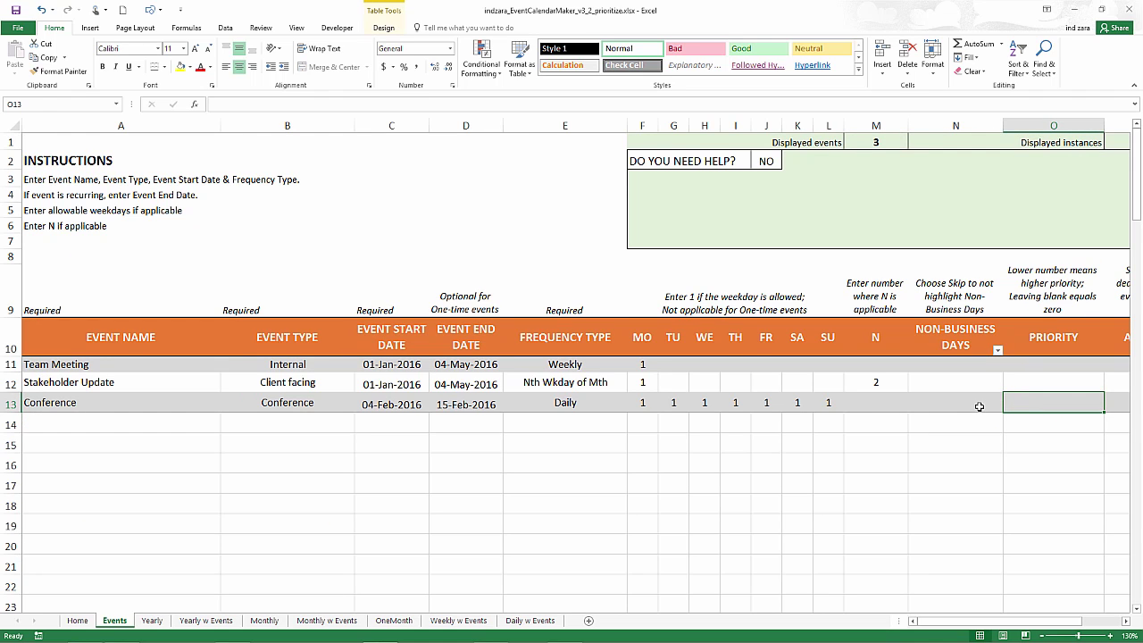
text(1)
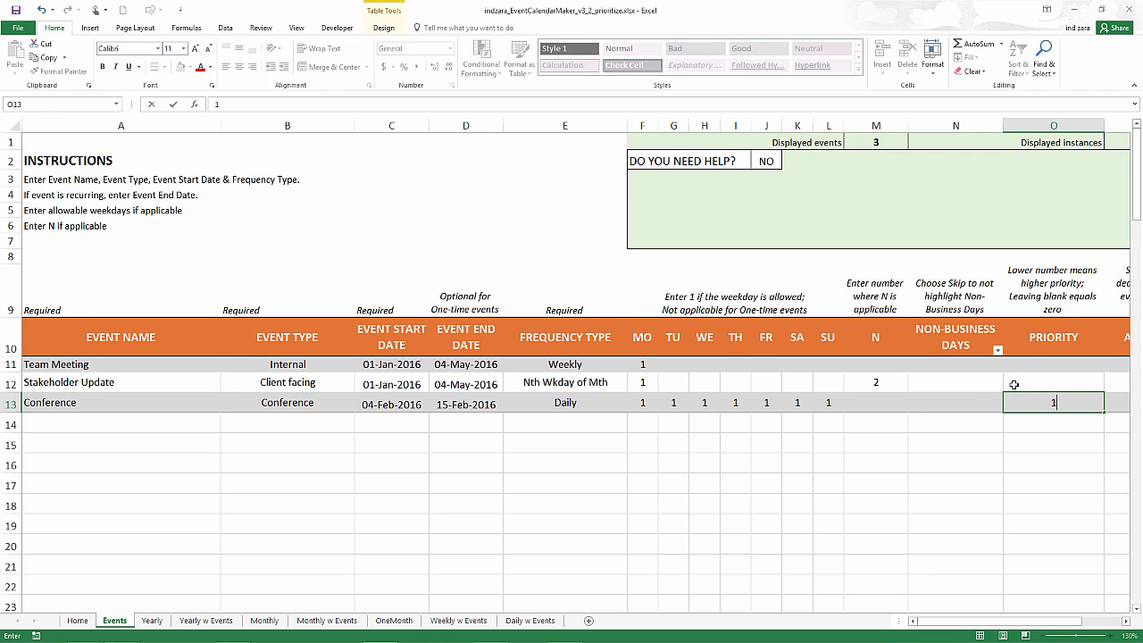
click(1016, 382)
text(1)
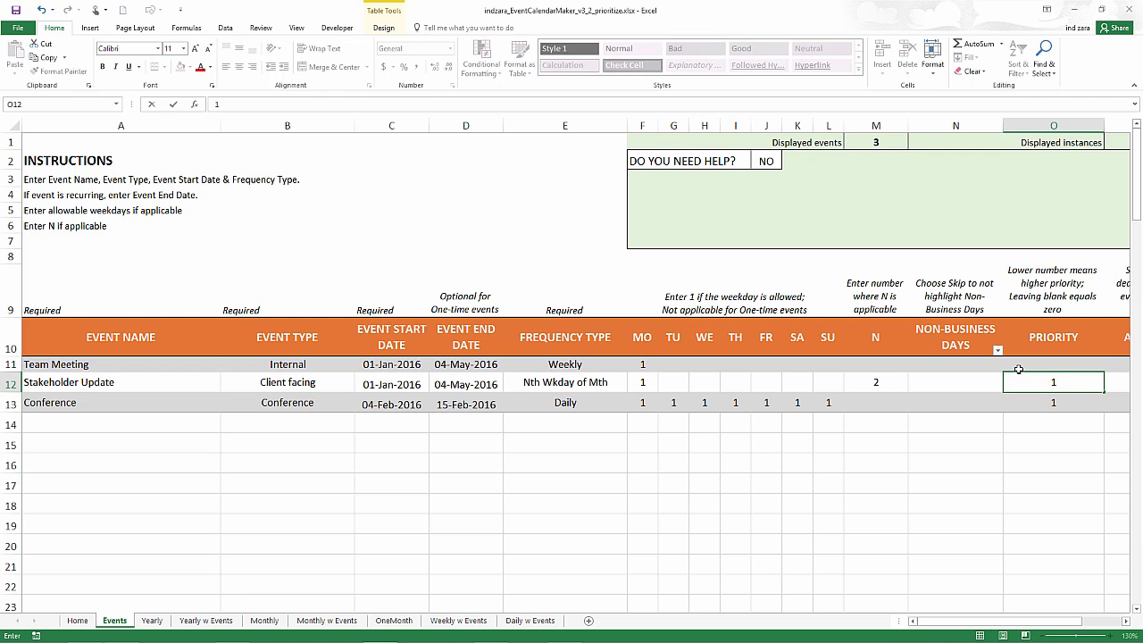
click(1018, 364)
text(3)
click(1013, 429)
click(323, 621)
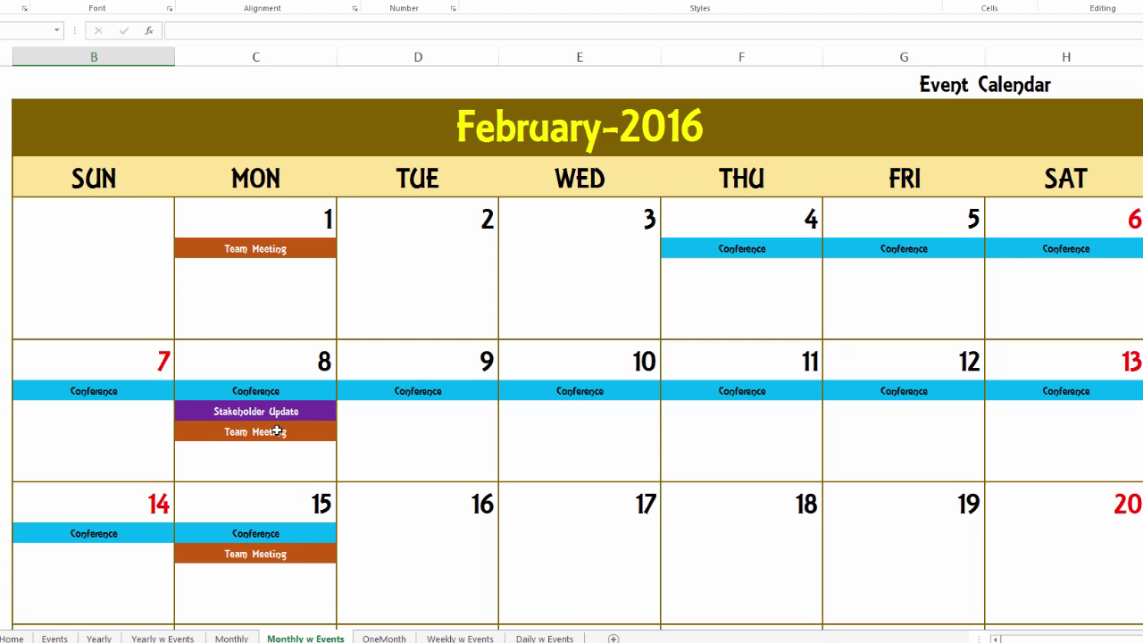
scroll(277, 431, down, 2)
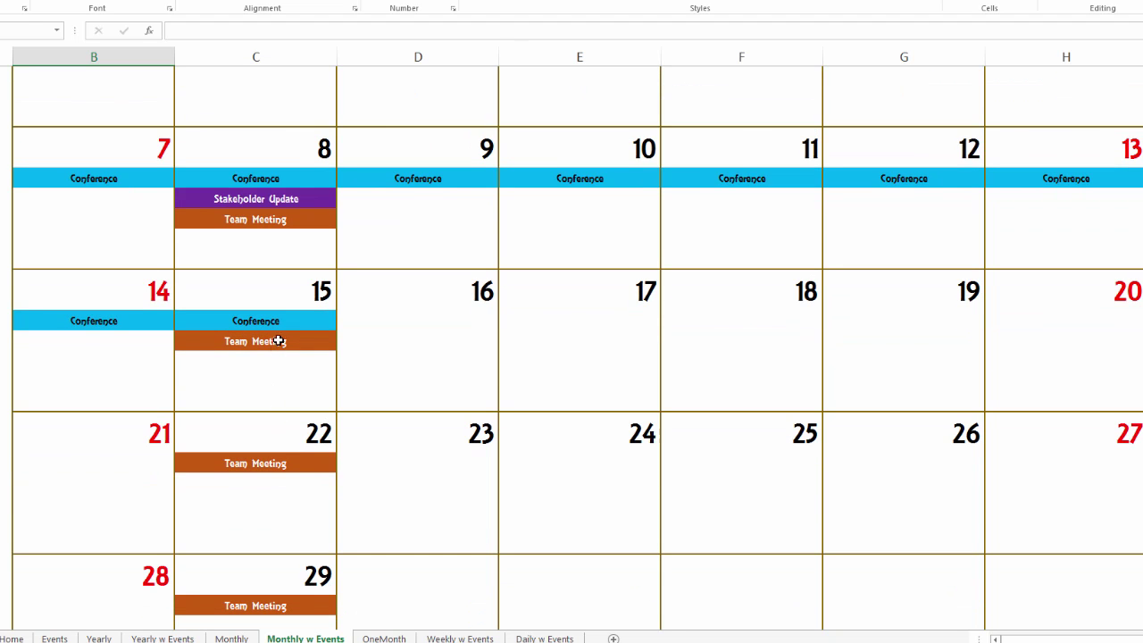
scroll(281, 341, up, 9)
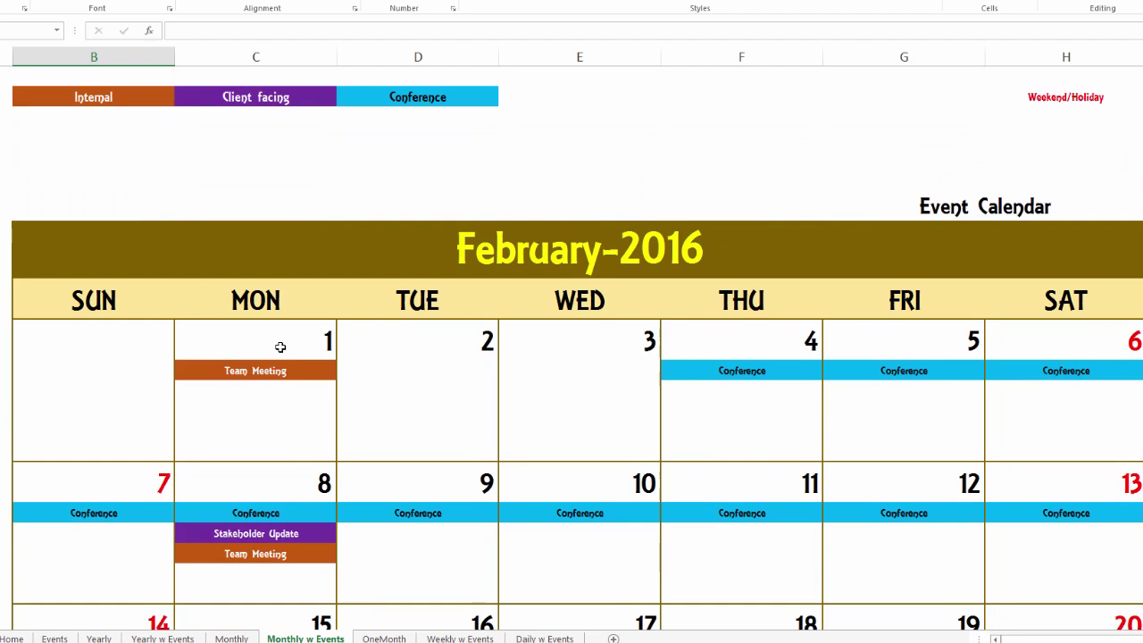
scroll(280, 346, up, 2)
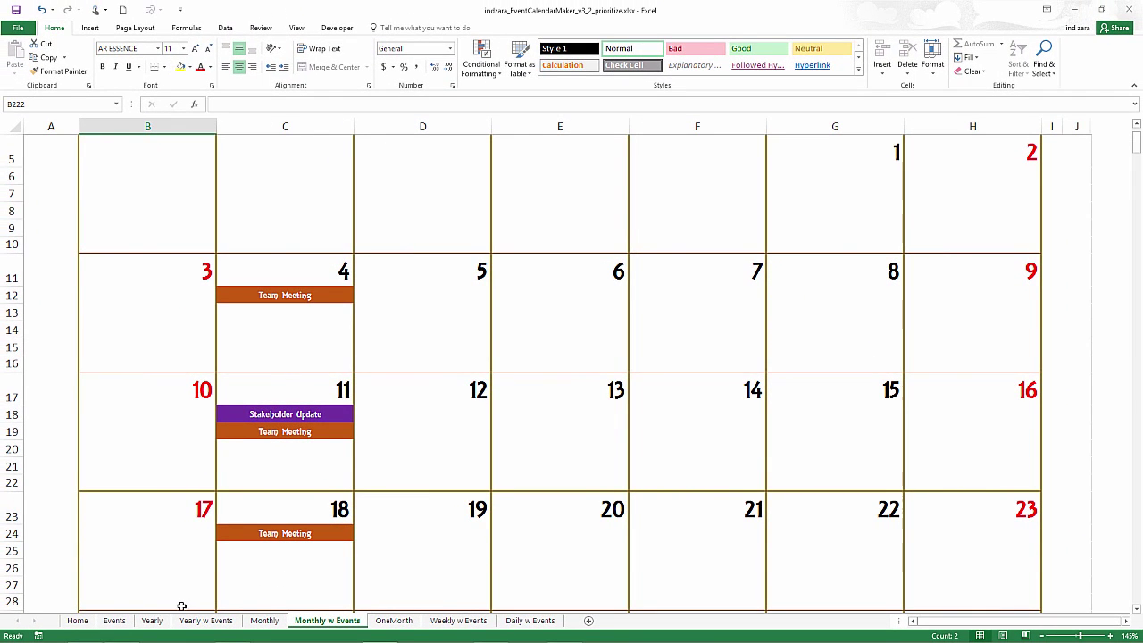
Step: On the Events sheet, select O11:O13 to review the priorities 3, 2 and 1
click(115, 620)
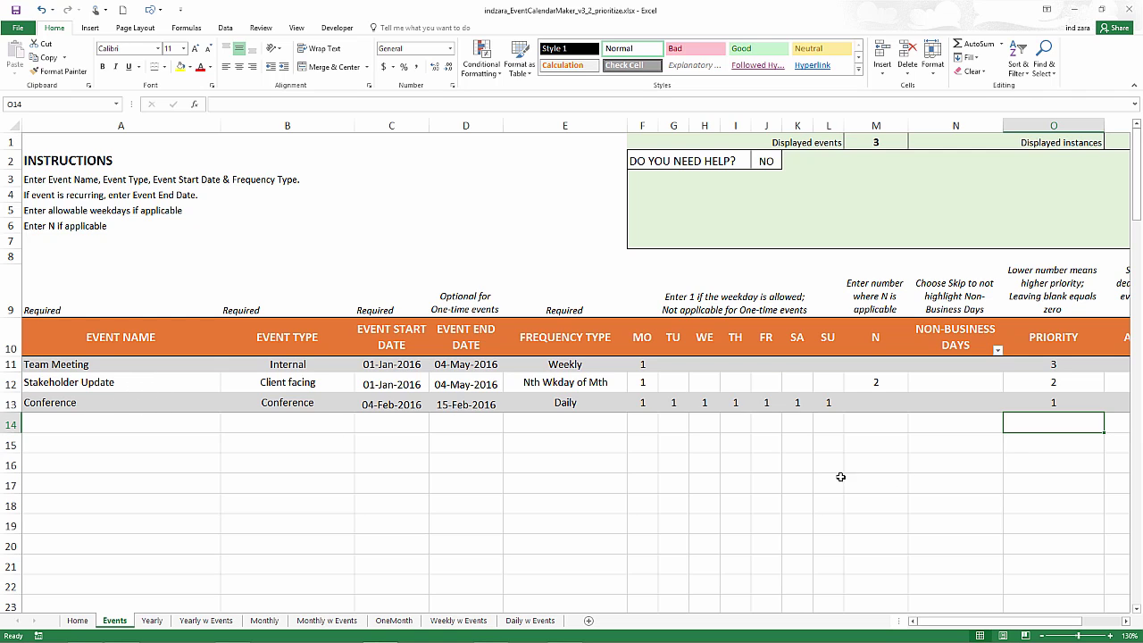
drag(1035, 406, 1043, 364)
click(1009, 439)
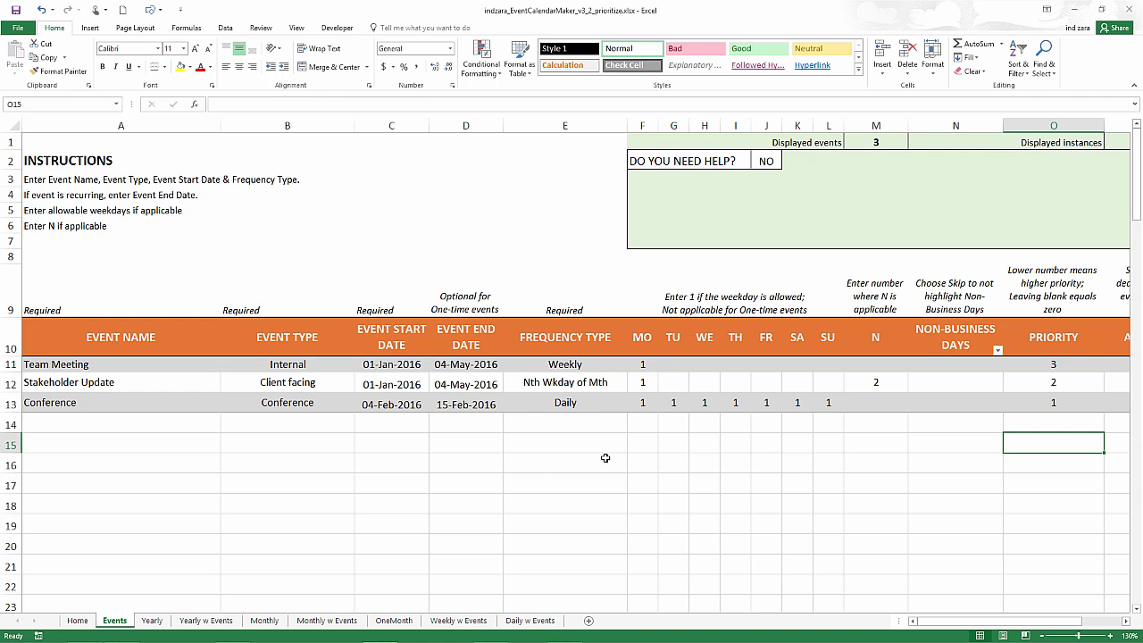
Step: Bring up February 2016 on the calendar, where 8 February stacks Conference above Stakeholder Update and Team Meeting
click(347, 621)
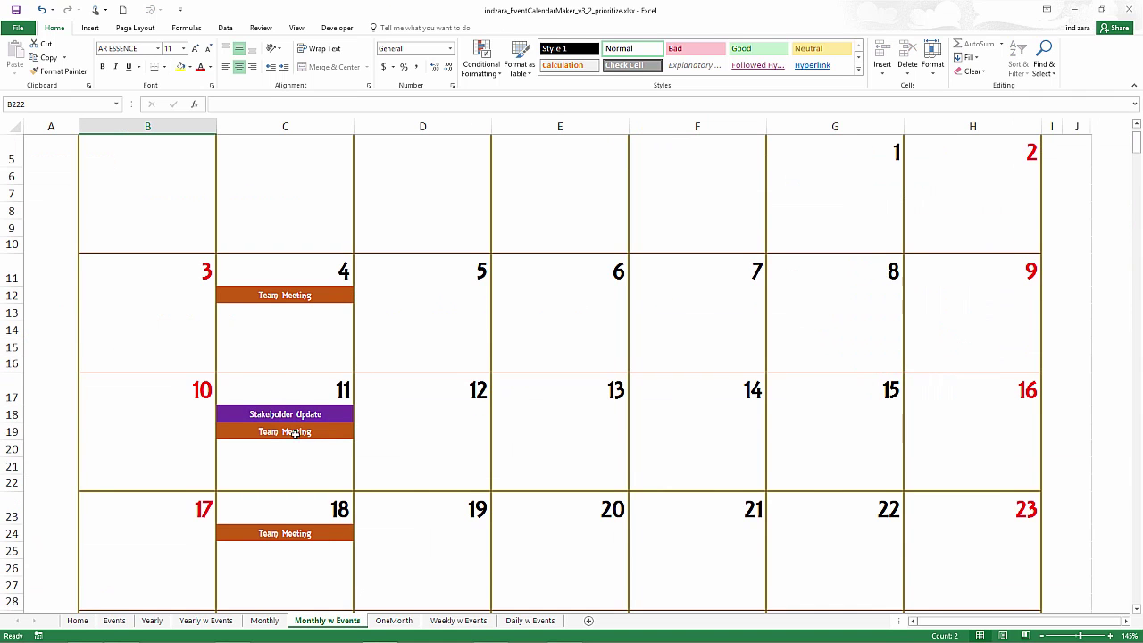
scroll(340, 415, down, 17)
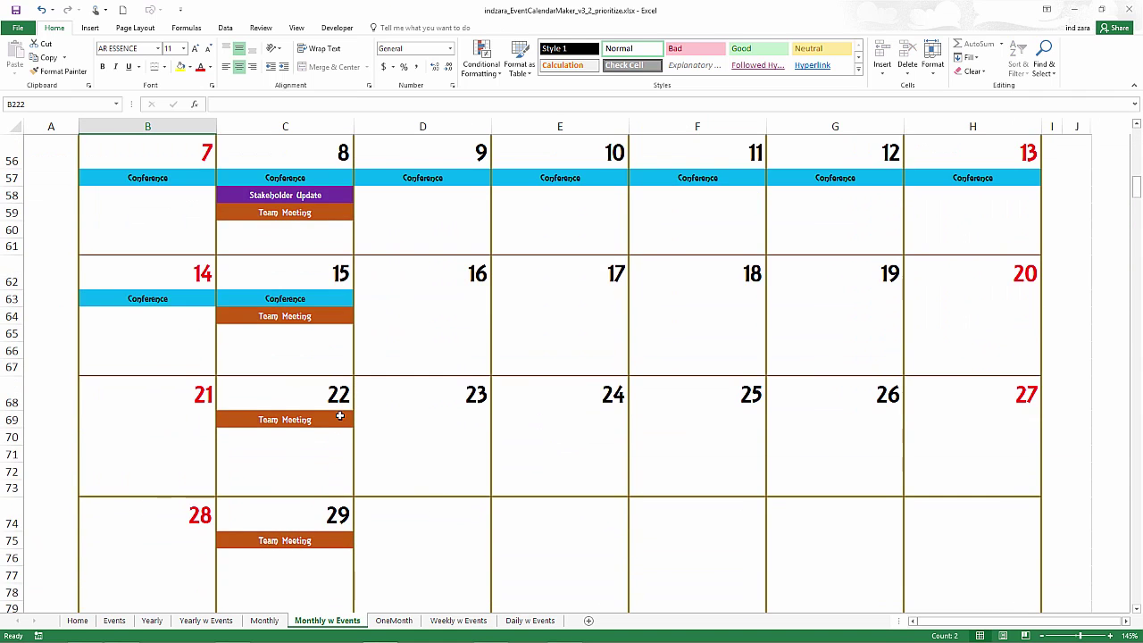
scroll(339, 415, up, 2)
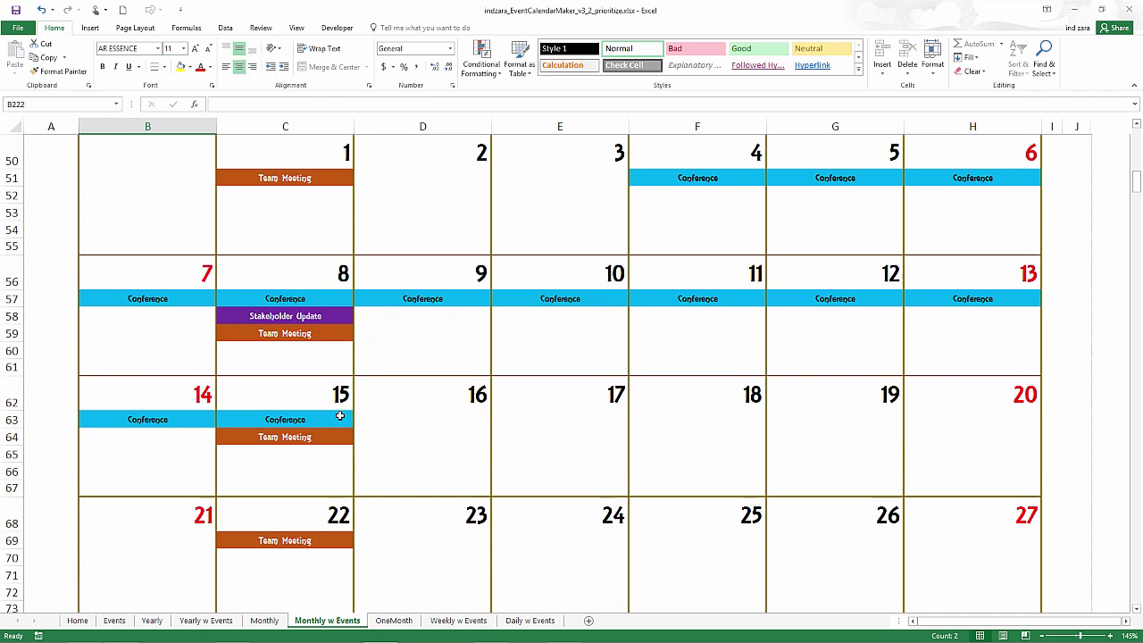